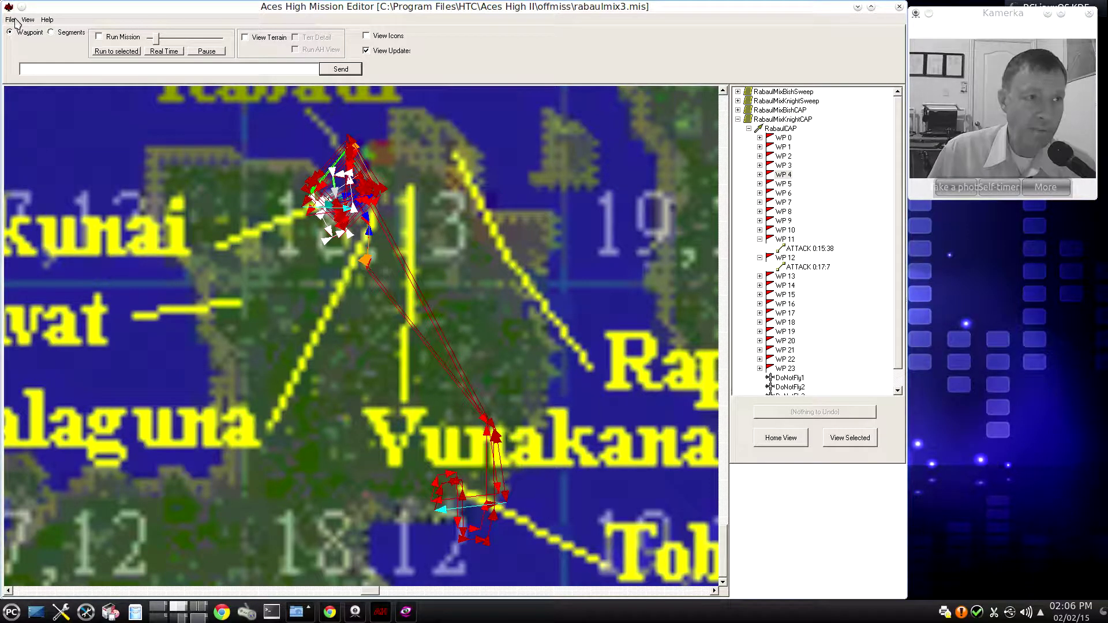
Open the mission file test01.mis from the offmiss folder
click(17, 21)
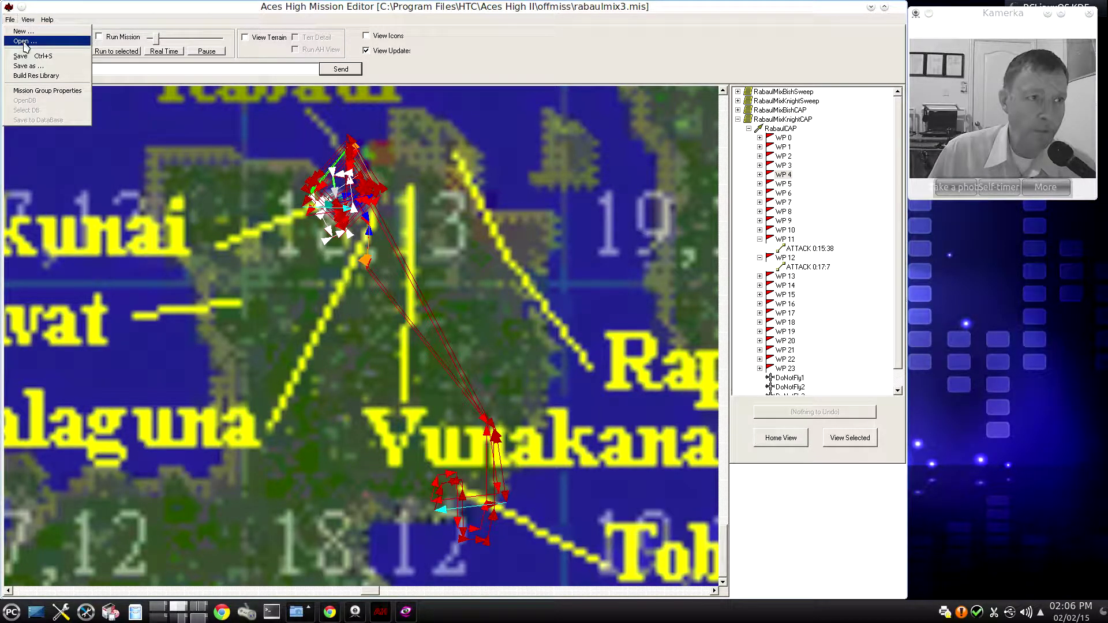
click(23, 34)
drag(71, 118, 191, 123)
click(144, 50)
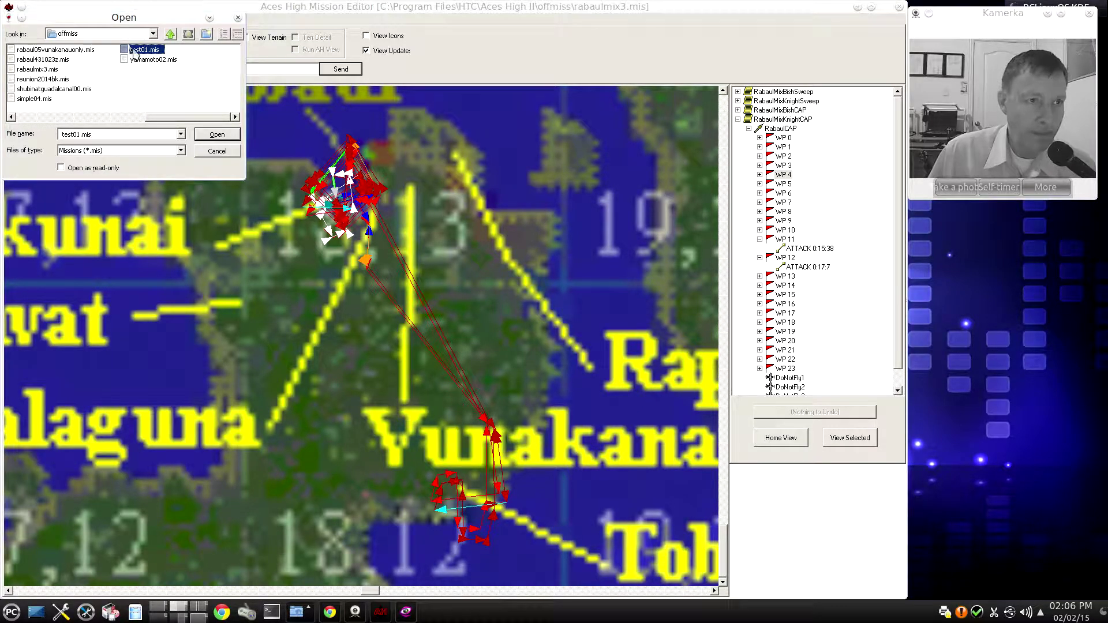
click(214, 134)
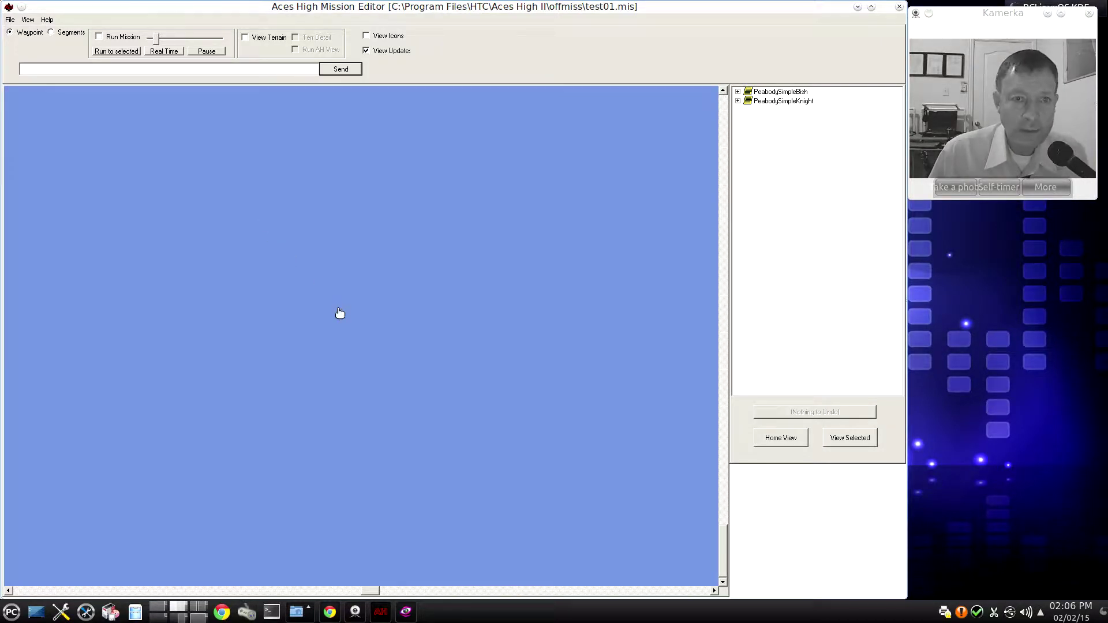
Reset the map to the home view and display all routes of the mission on it
click(763, 442)
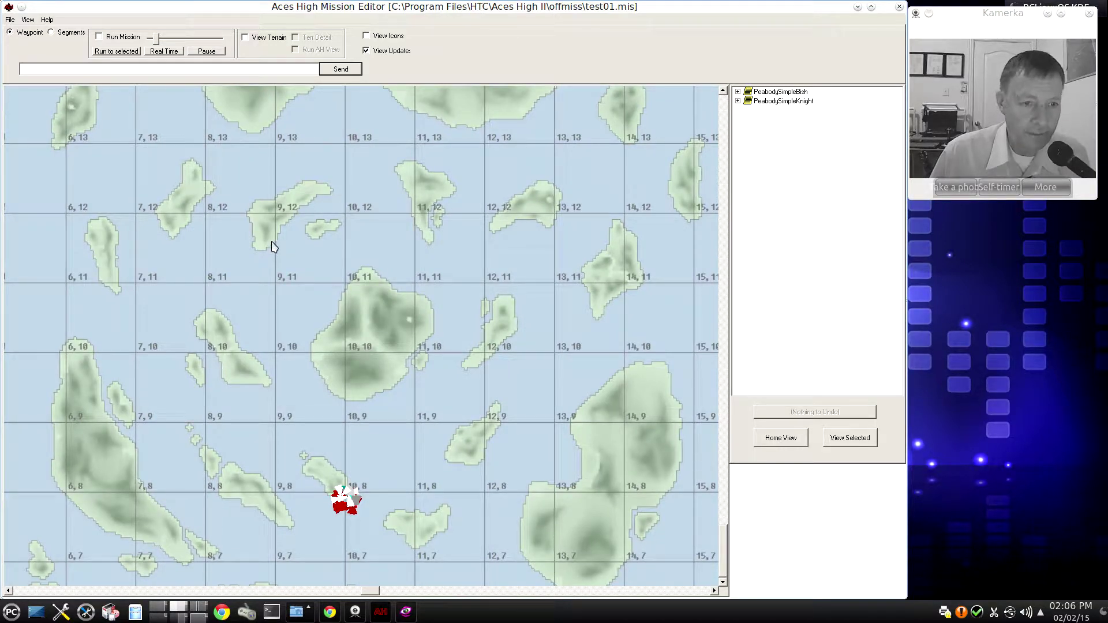
scroll(276, 245, up, 1)
drag(328, 368, 317, 223)
scroll(317, 223, up, 1)
scroll(317, 222, up, 3)
drag(327, 321, 361, 225)
scroll(360, 240, up, 2)
drag(395, 276, 353, 252)
click(28, 21)
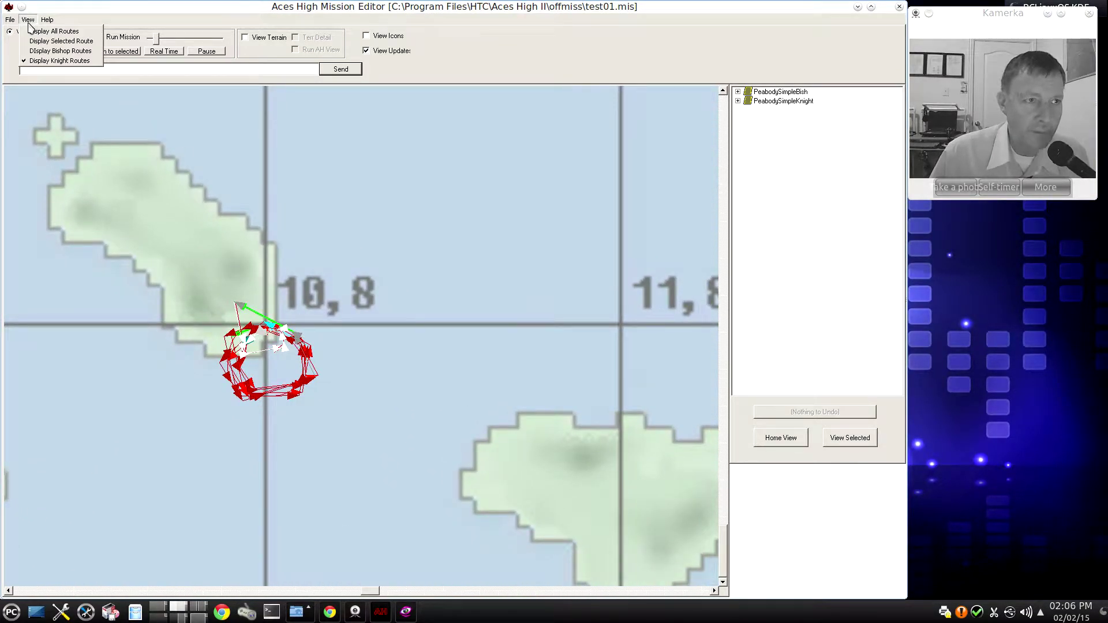
click(51, 32)
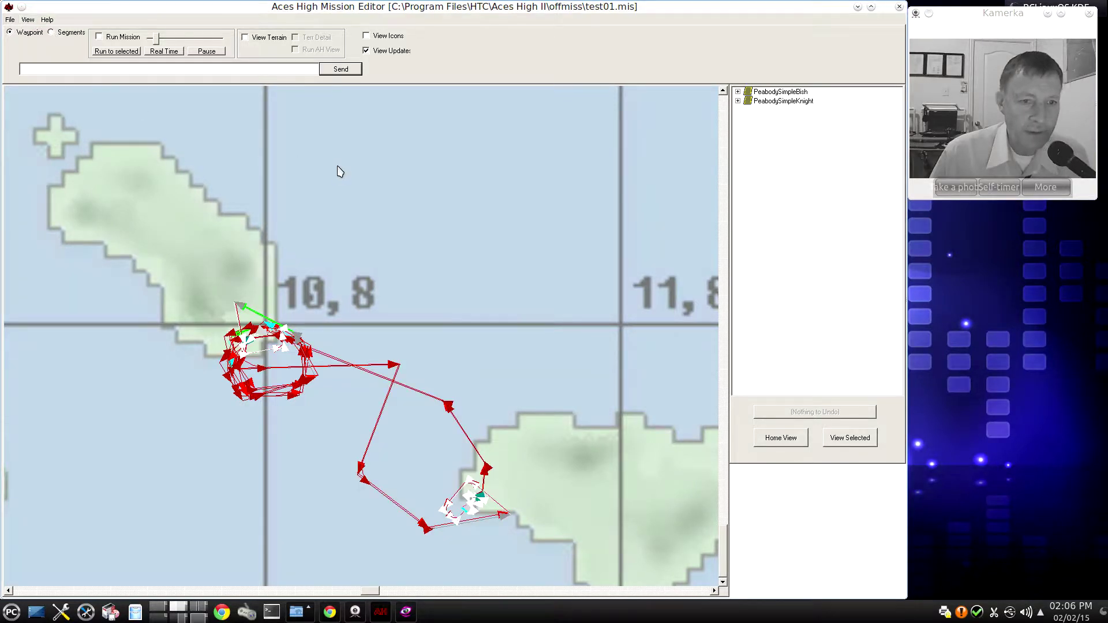
scroll(339, 181, up, 2)
drag(359, 264, 348, 150)
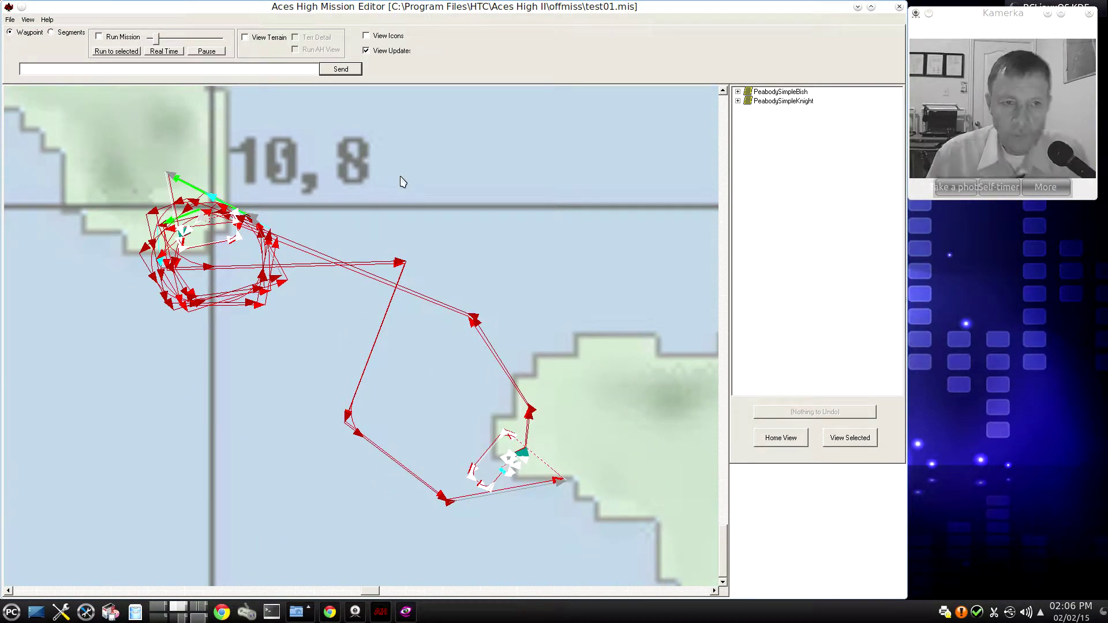
click(11, 20)
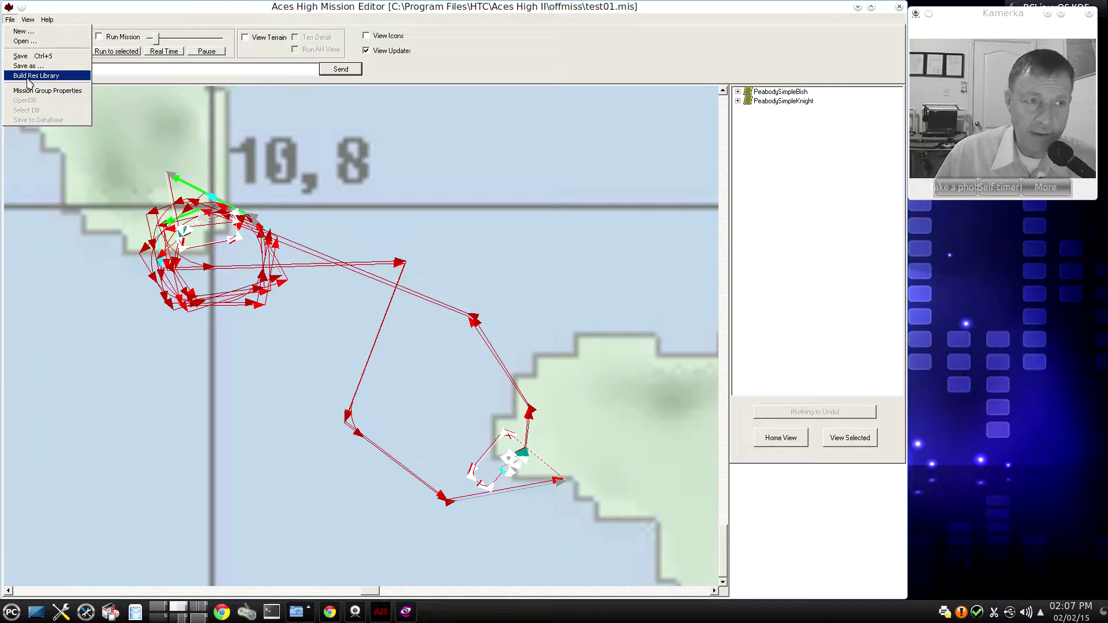
click(123, 206)
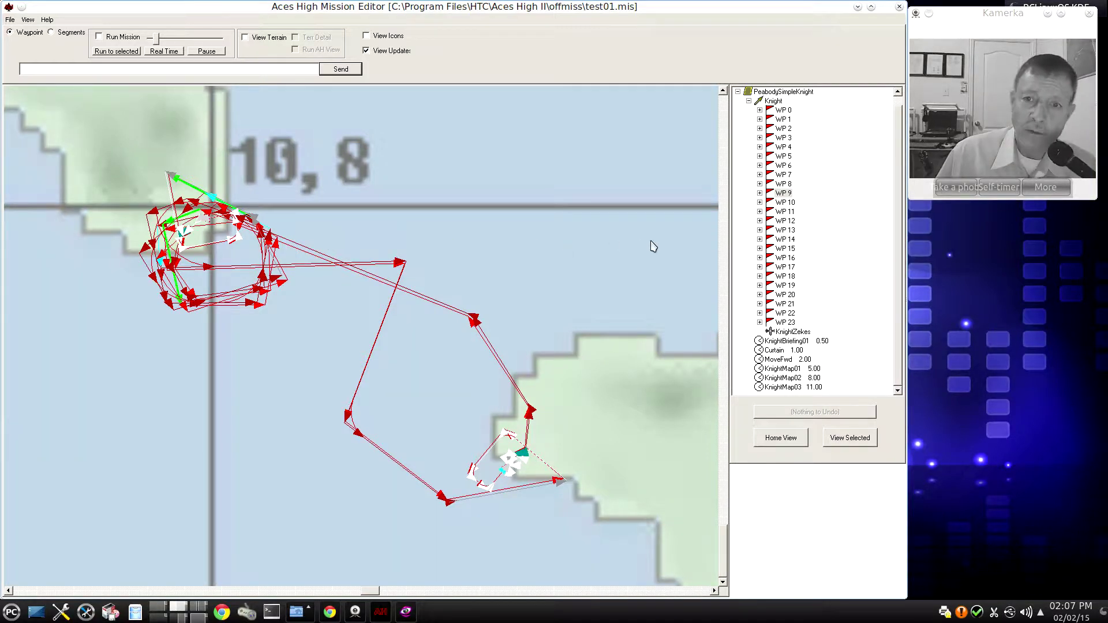
Expand waypoint WP 9 of the Knight route and its ATTACK segment to examine what is attached
click(760, 194)
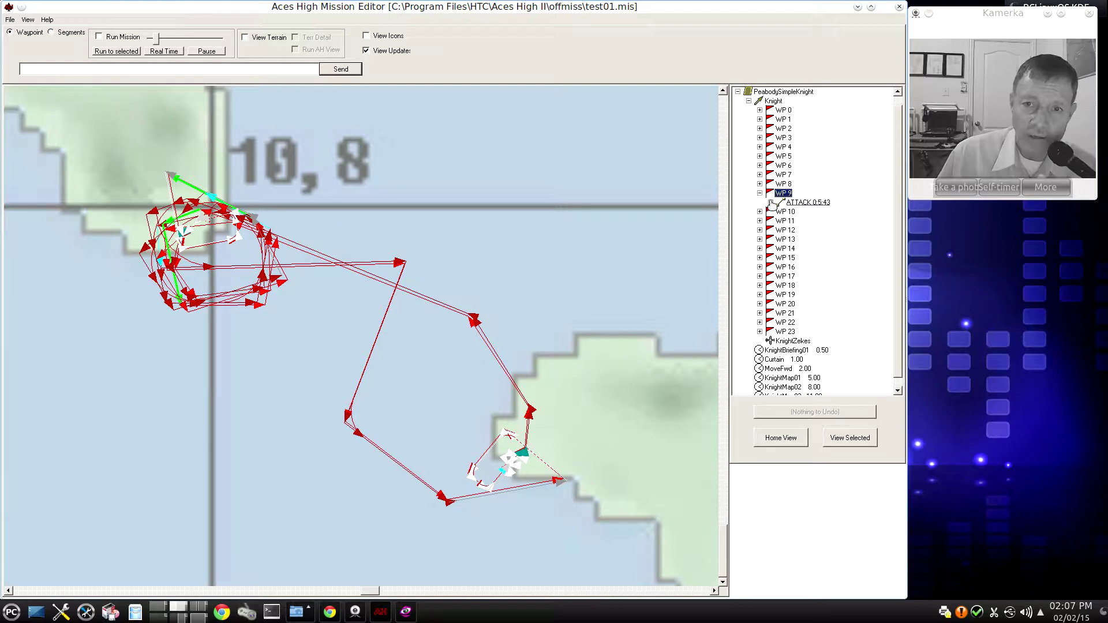
click(770, 202)
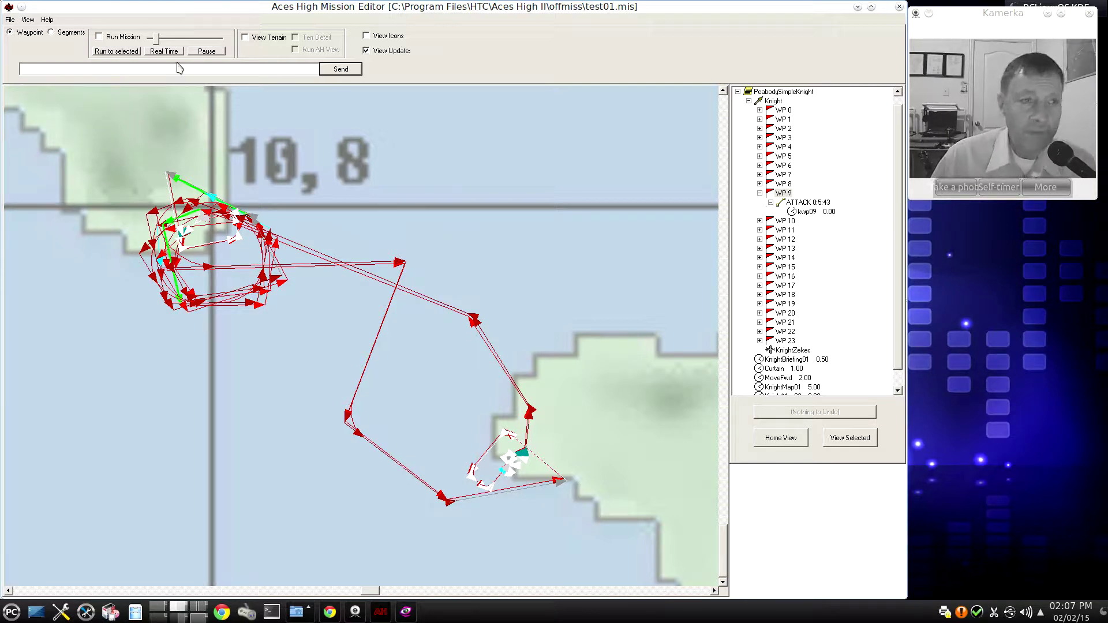
Open the mission group properties and move the dialog off the editor window
click(11, 22)
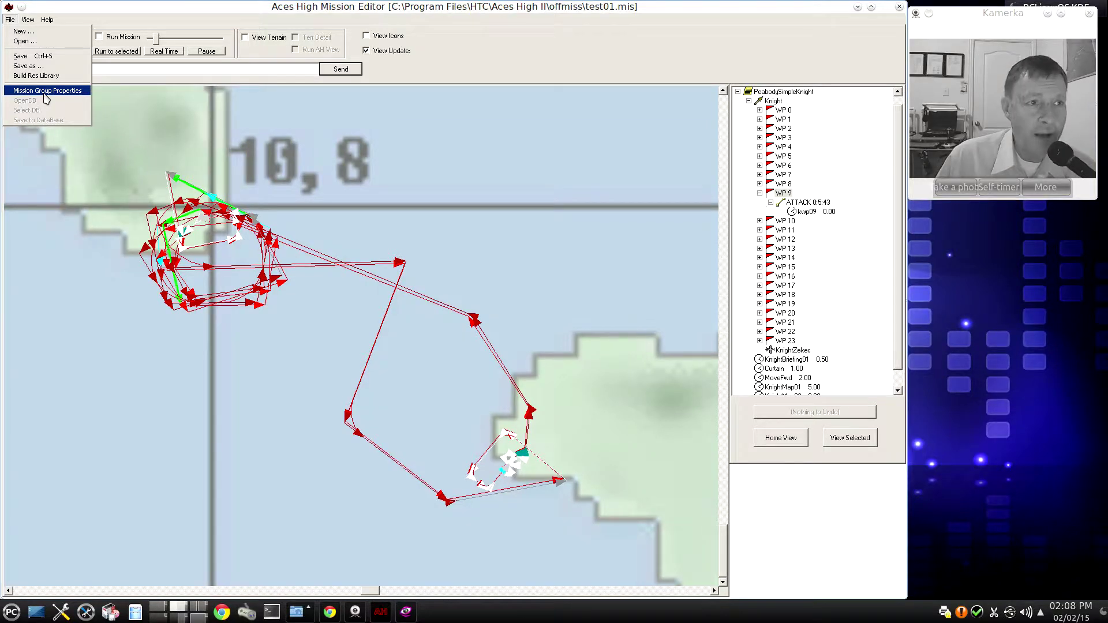
click(40, 93)
drag(55, 22, 975, 273)
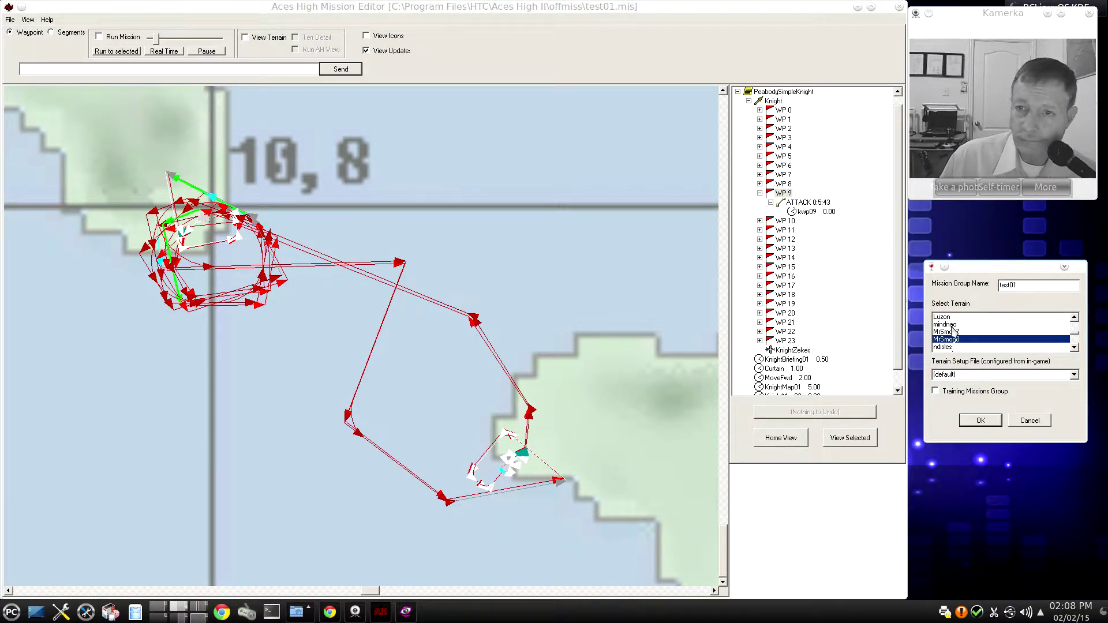
Review the two missions in the tree and collapse PeabodySimpleKnight
click(902, 340)
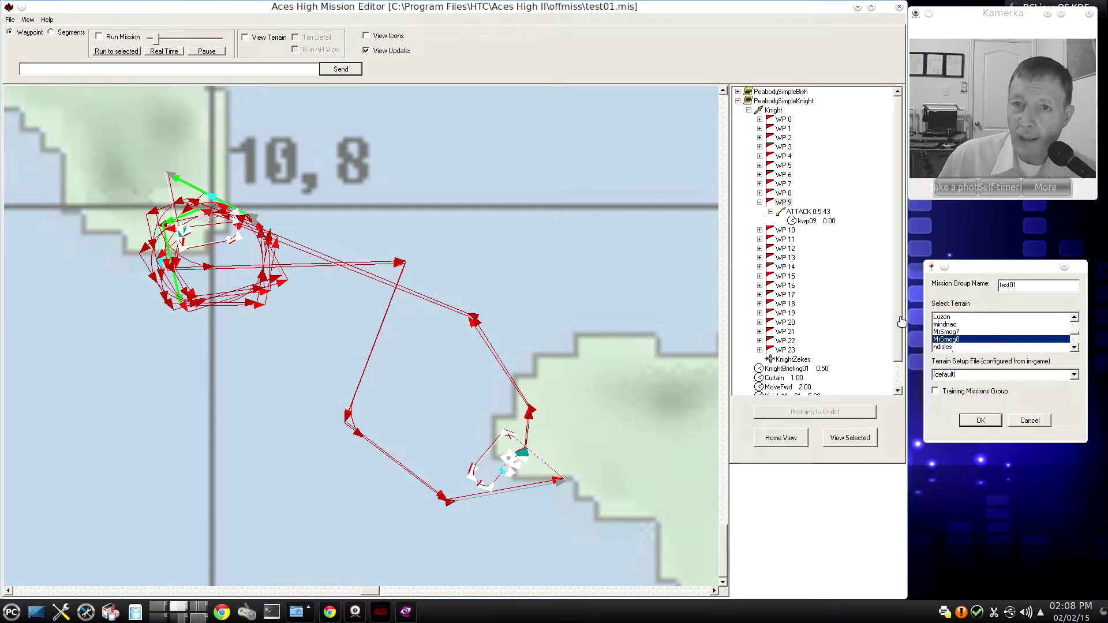
click(791, 94)
click(791, 101)
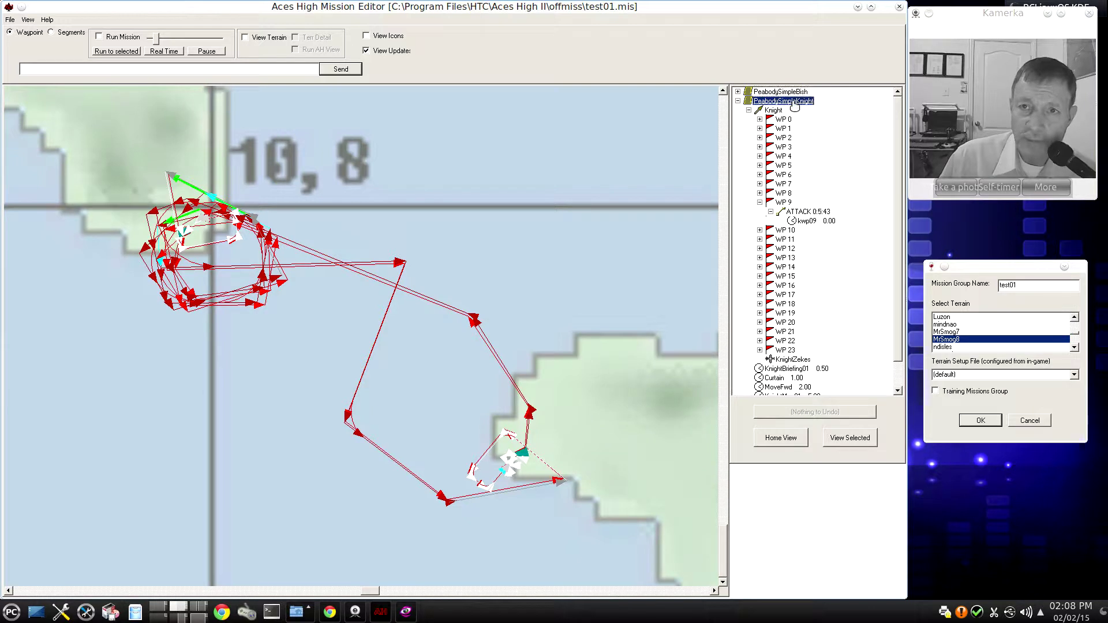
click(737, 101)
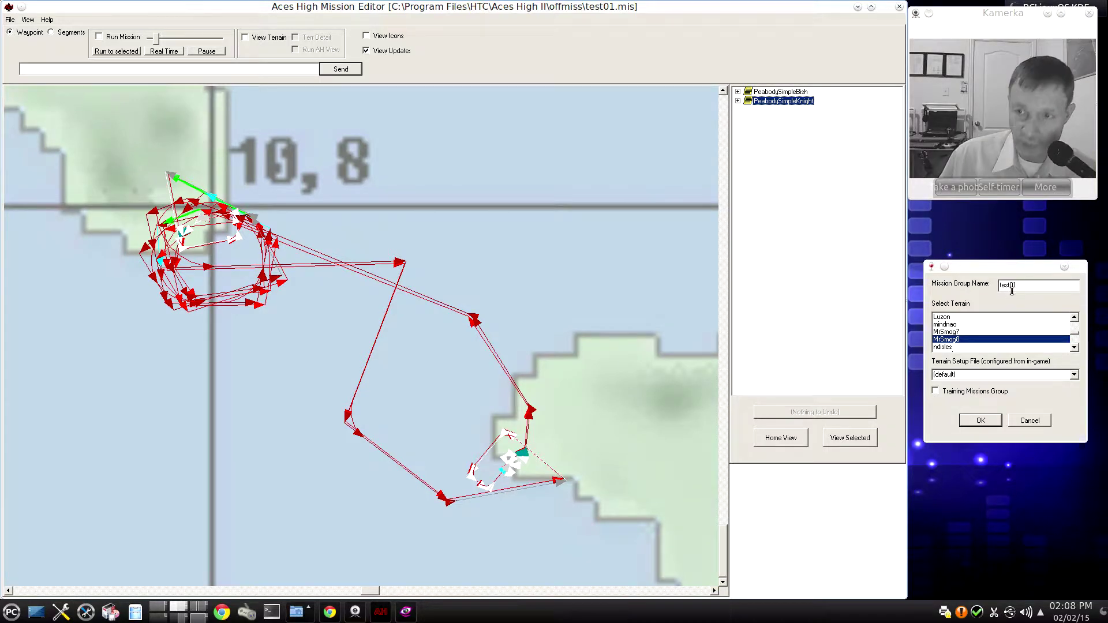
Browse the available terrains in the mission group properties, select ndisles, and cancel the dialog
drag(1077, 330, 1081, 341)
click(1074, 317)
click(1074, 317)
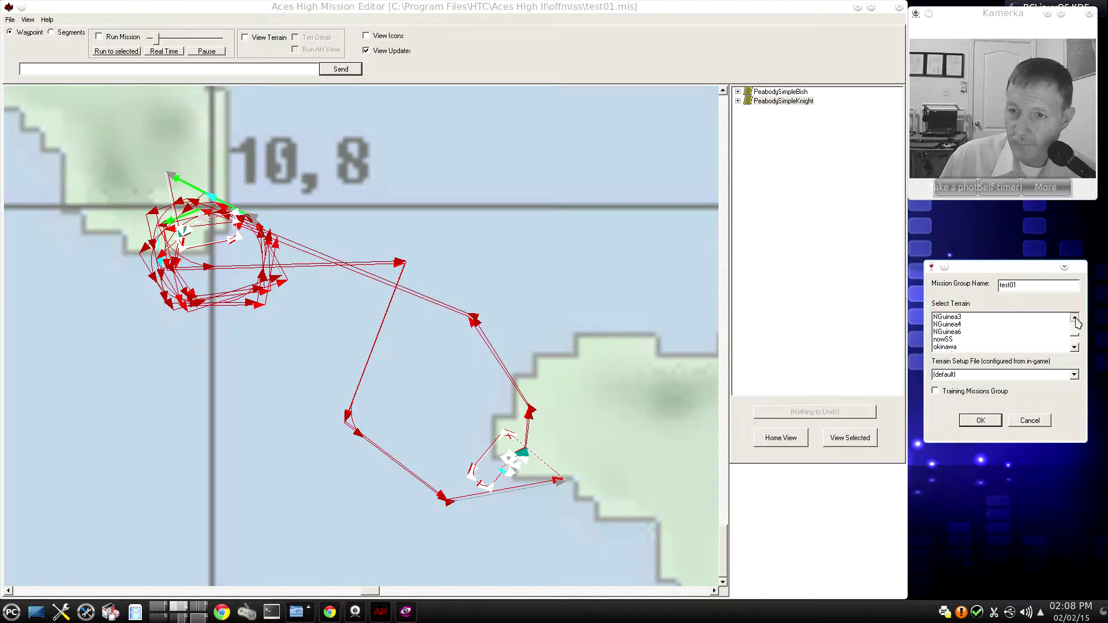
click(1075, 317)
click(1075, 317)
click(1075, 317)
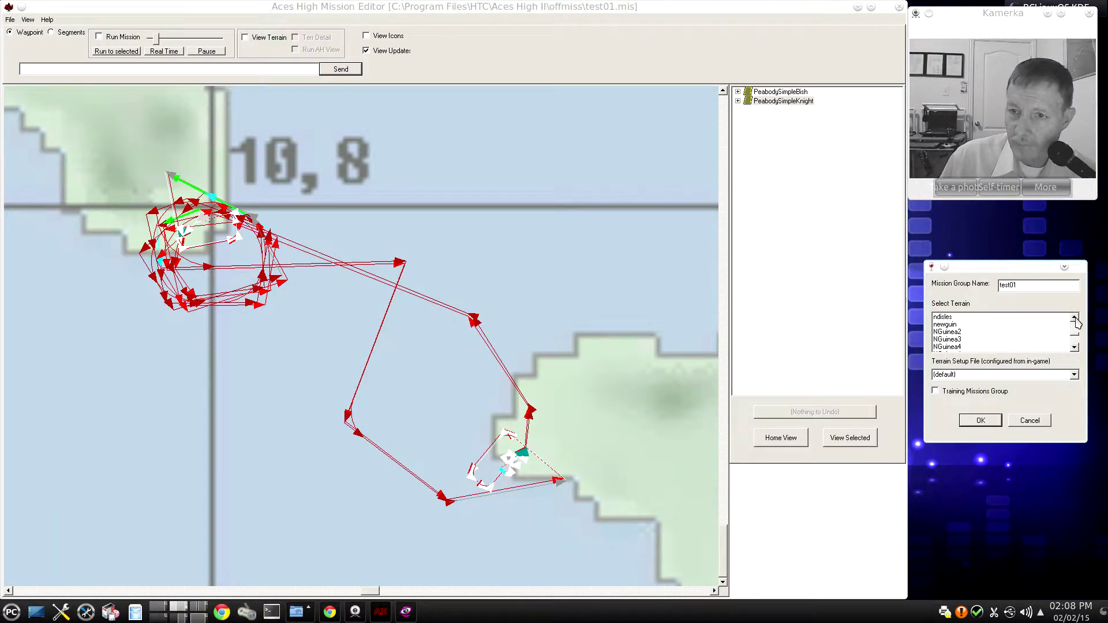
click(940, 318)
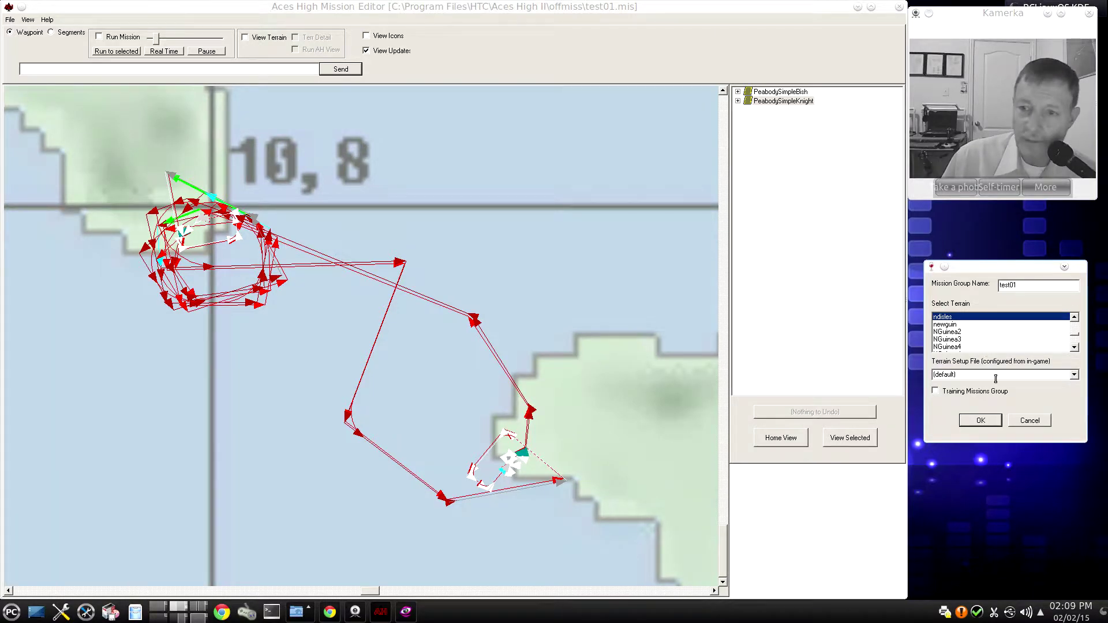
click(1031, 422)
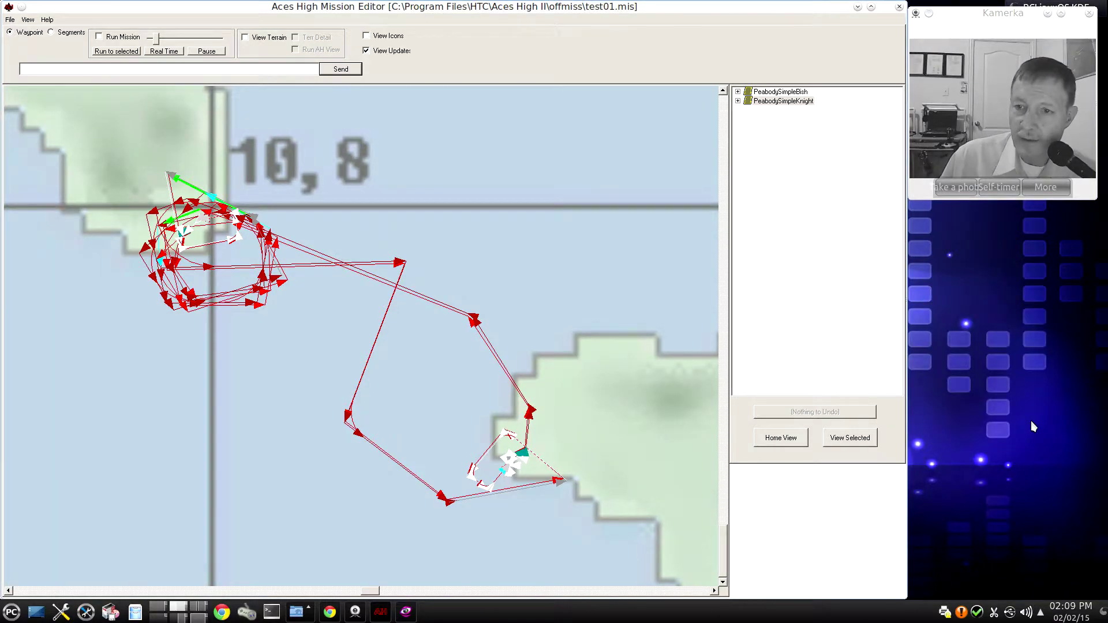
Reopen the mission group properties, choose the ndisles terrain, and discard the change
click(10, 19)
click(32, 92)
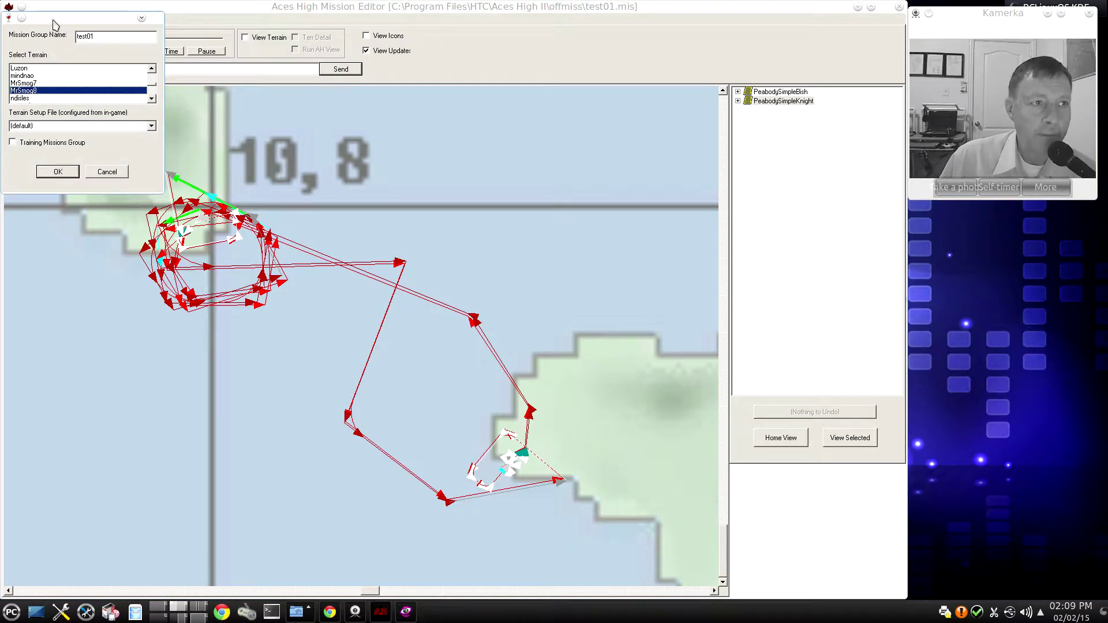
drag(57, 18, 974, 247)
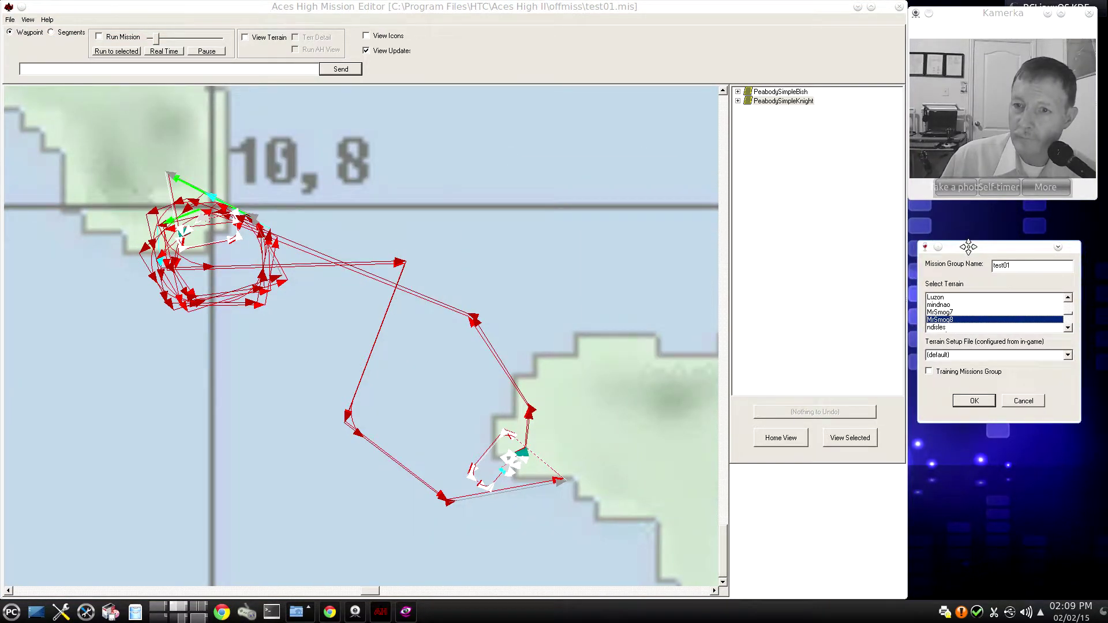
click(941, 328)
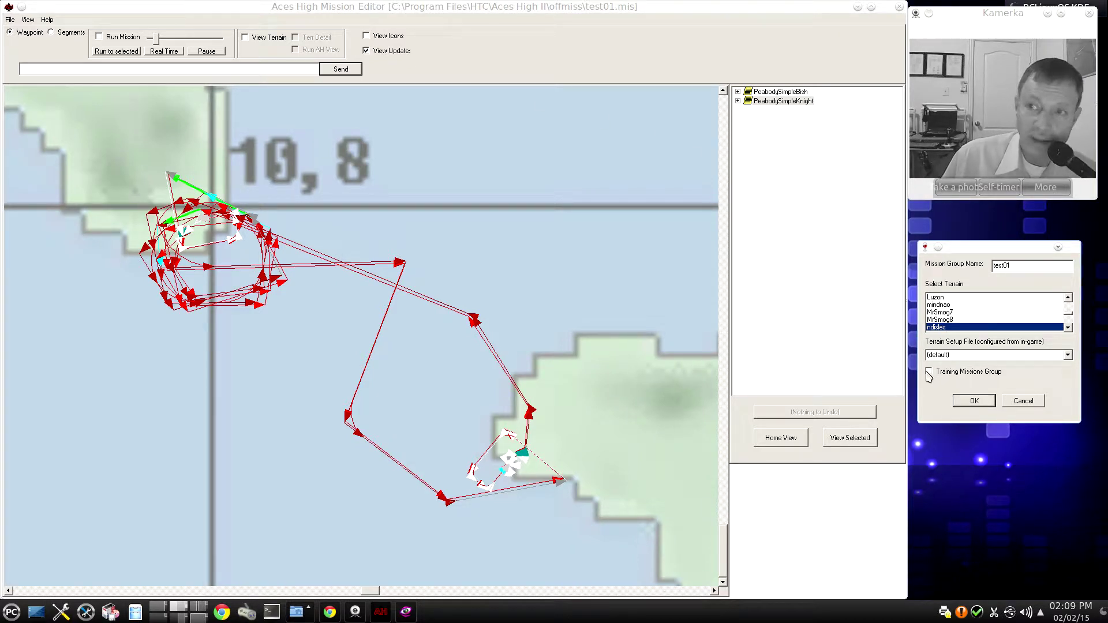
click(1022, 401)
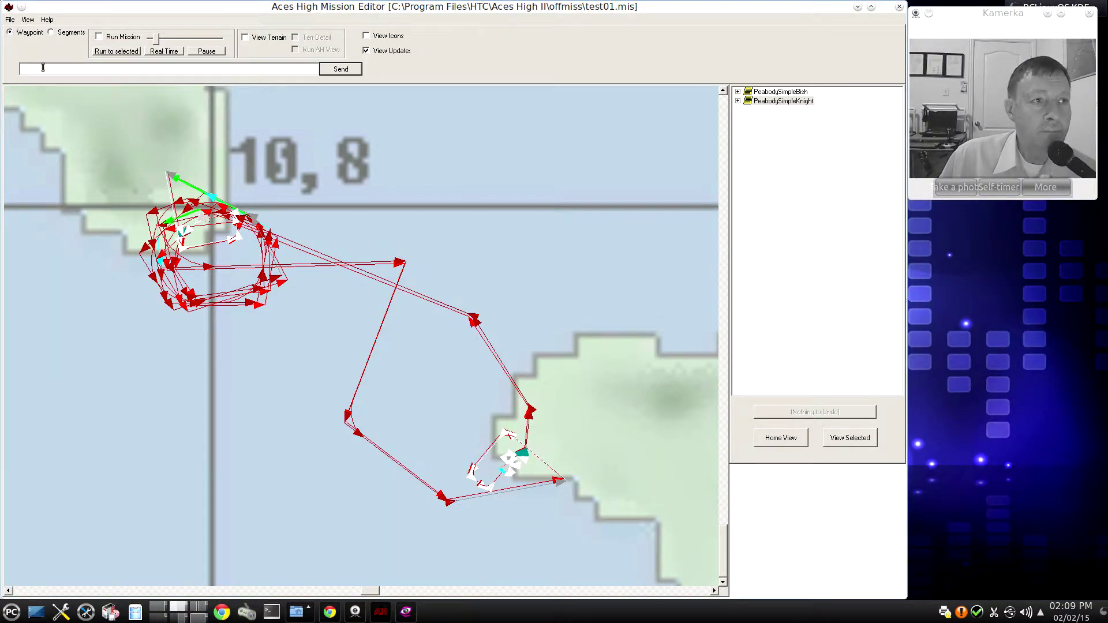
click(27, 20)
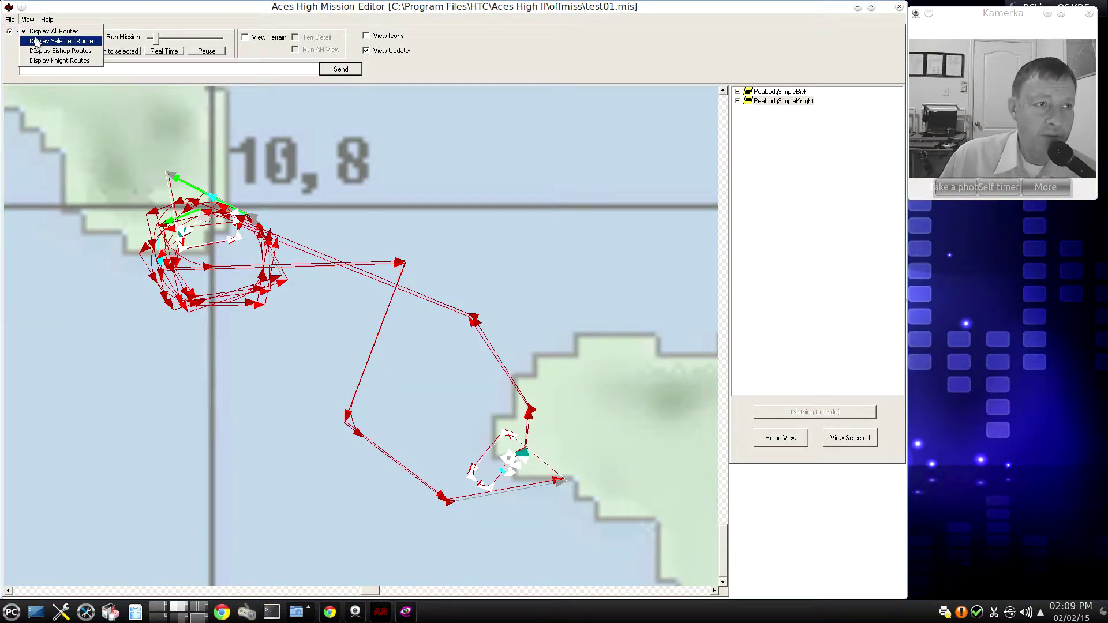
click(71, 21)
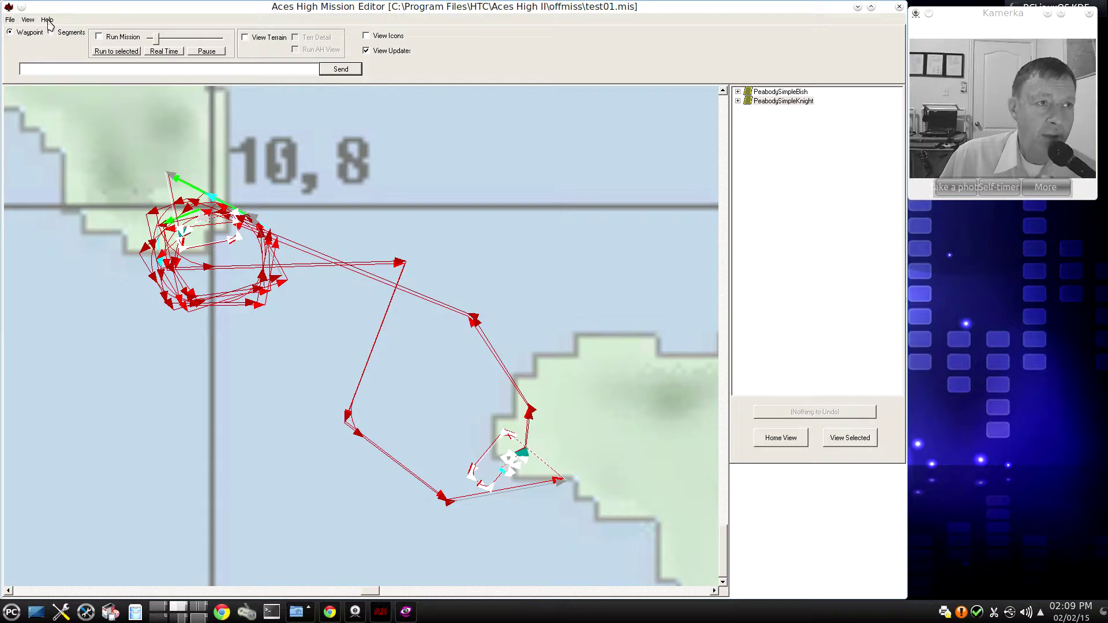
click(49, 22)
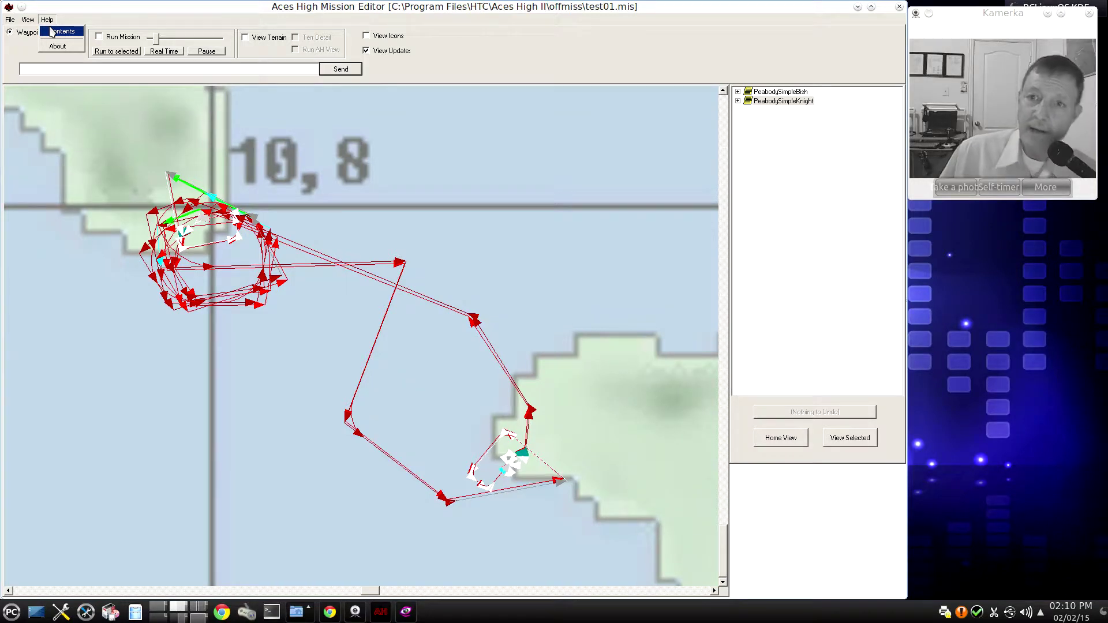
click(501, 67)
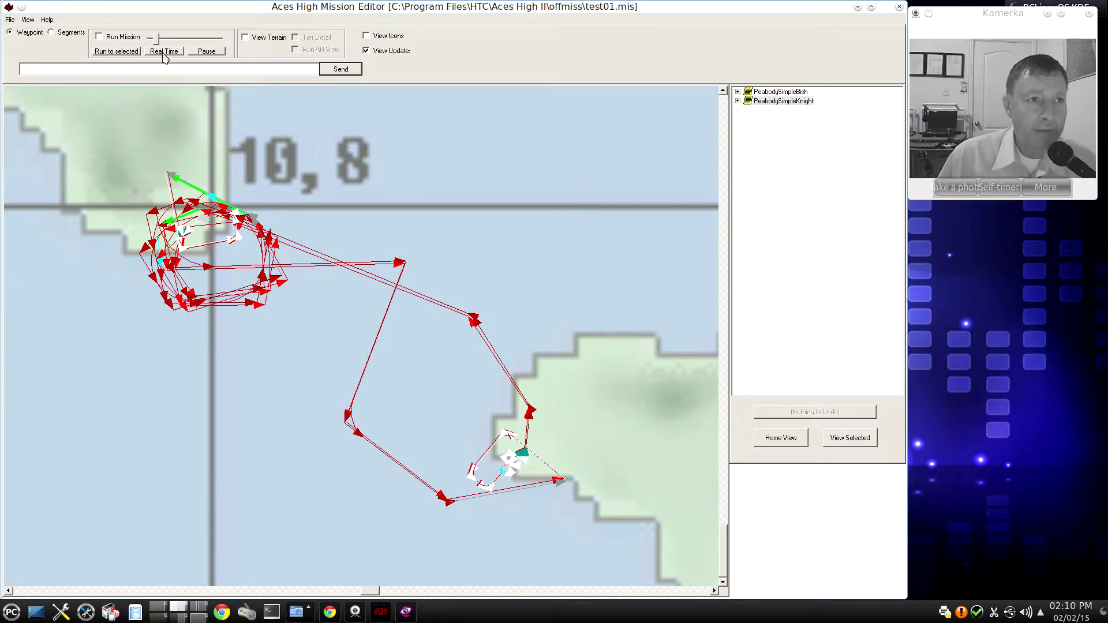
Run the mission at a faster speed and examine the airfield and its flight paths up close from a low angle
drag(158, 39, 207, 46)
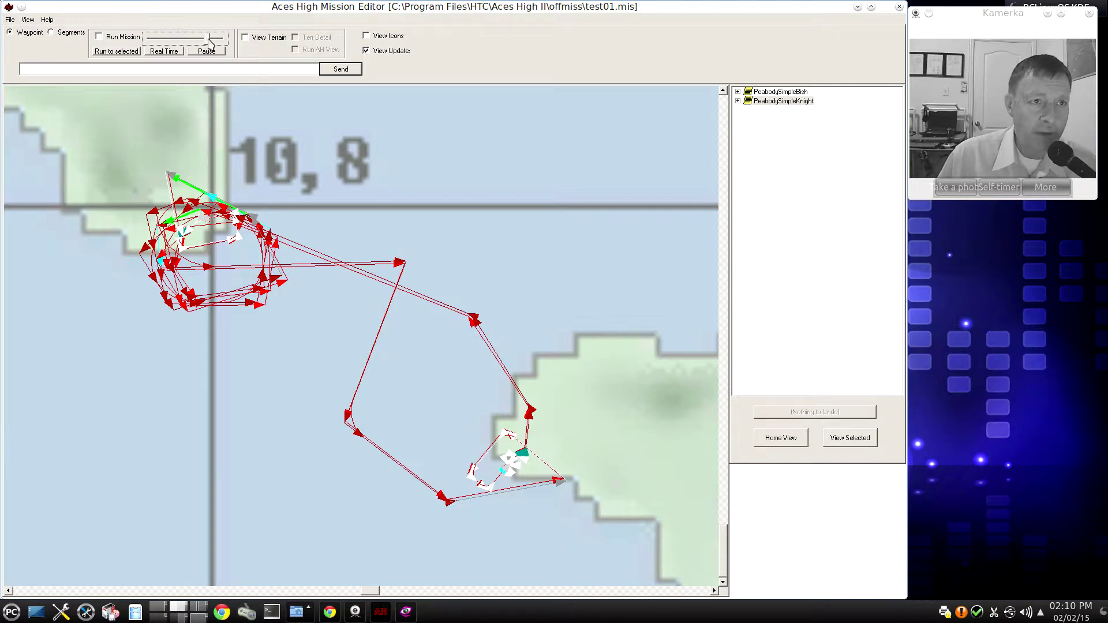
click(99, 38)
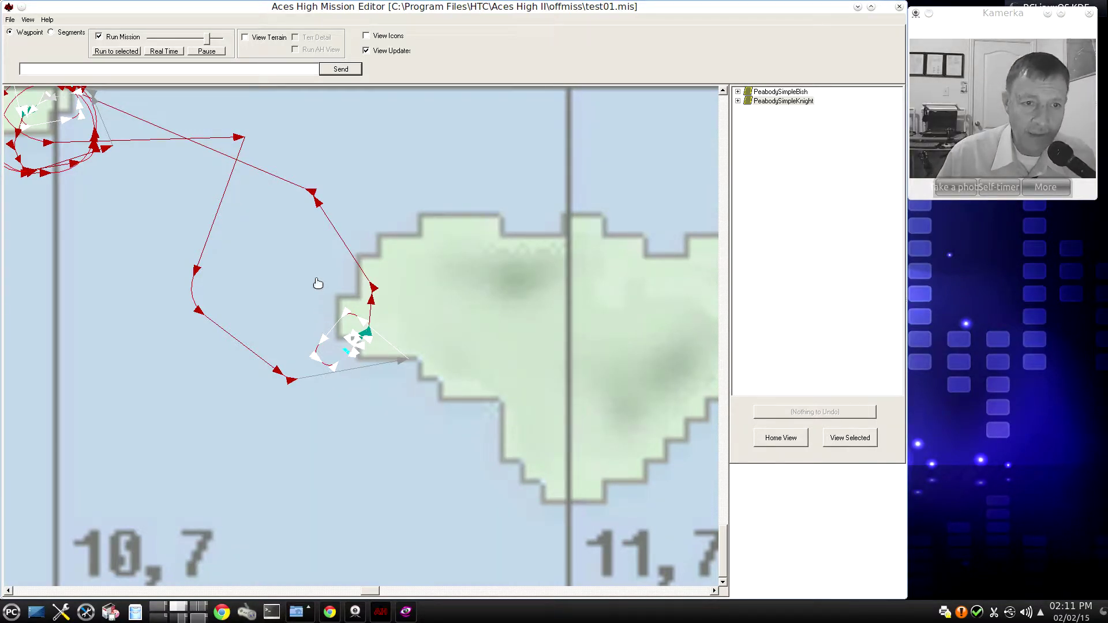
scroll(316, 275, down, 3)
scroll(314, 267, up, 5)
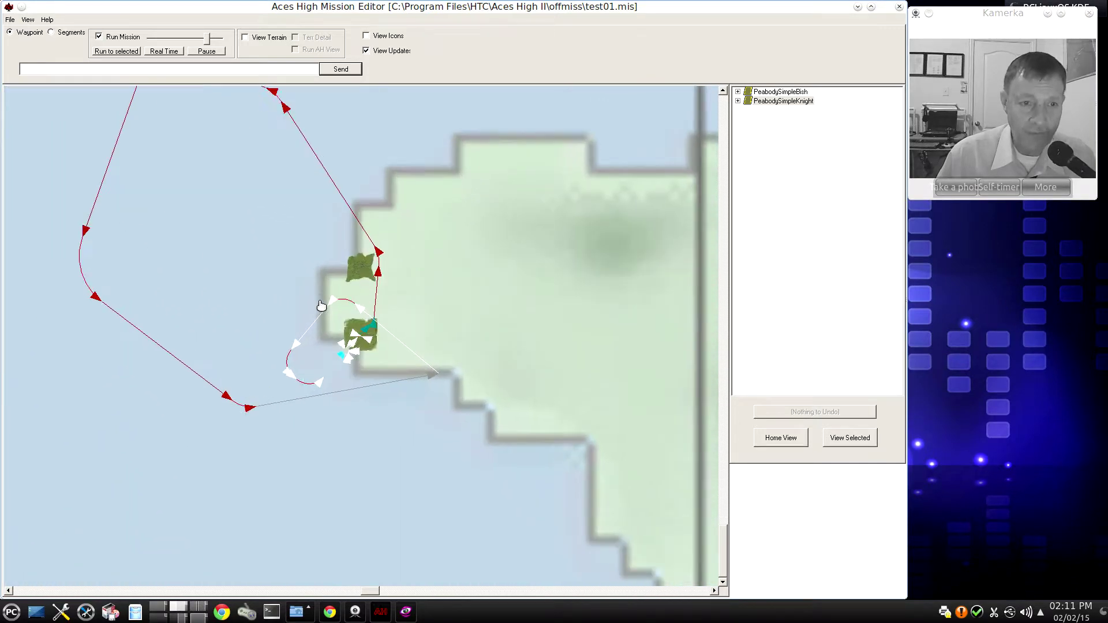
scroll(322, 306, up, 8)
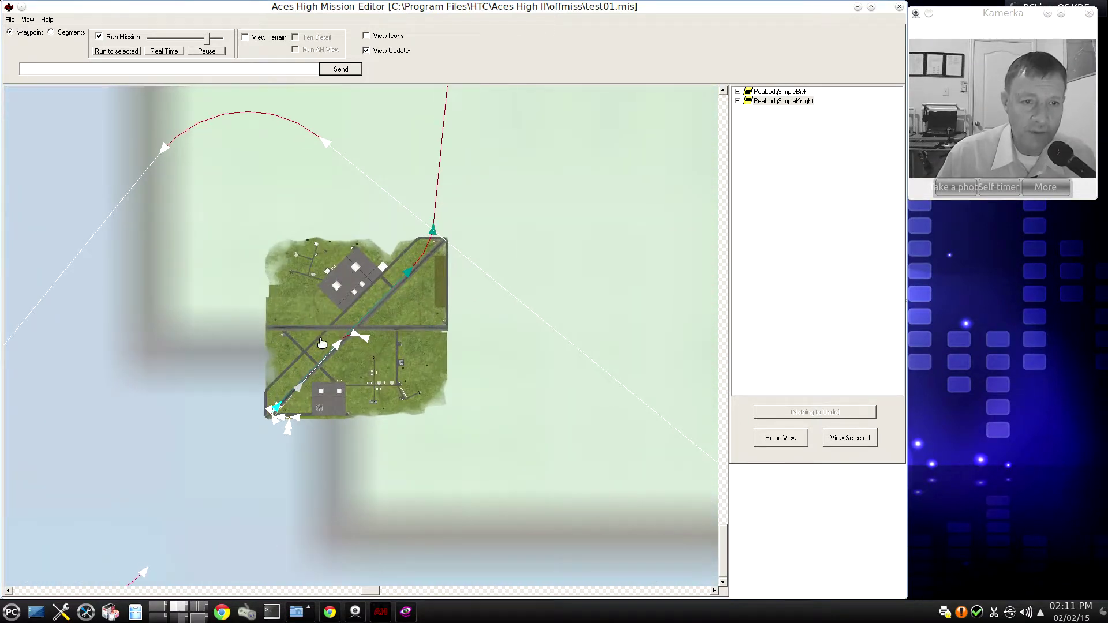
scroll(322, 344, up, 3)
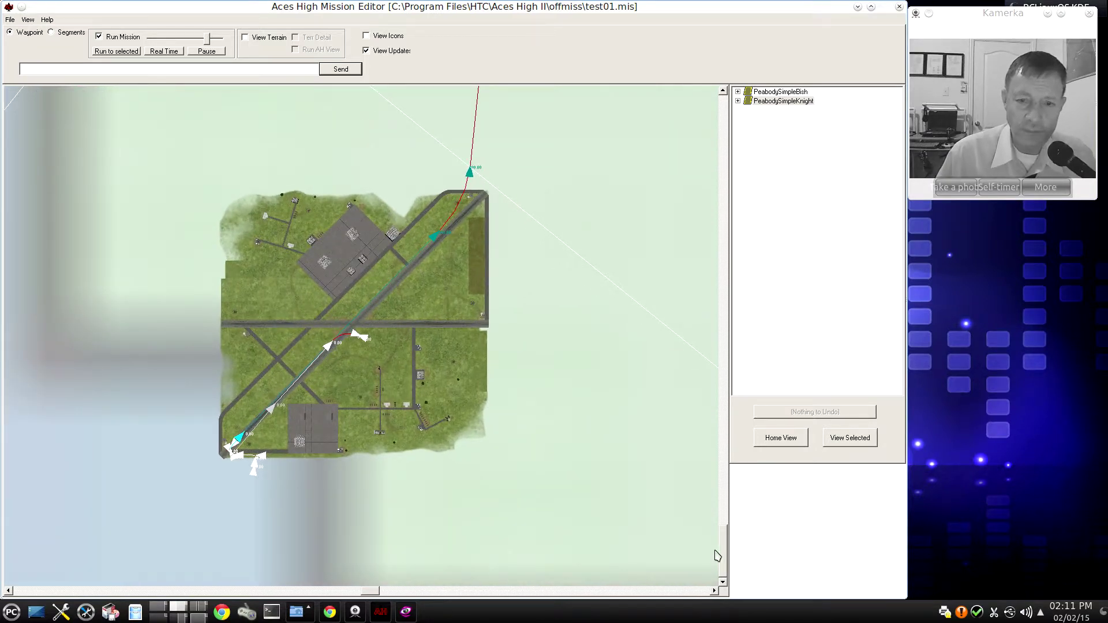
drag(722, 552, 683, 232)
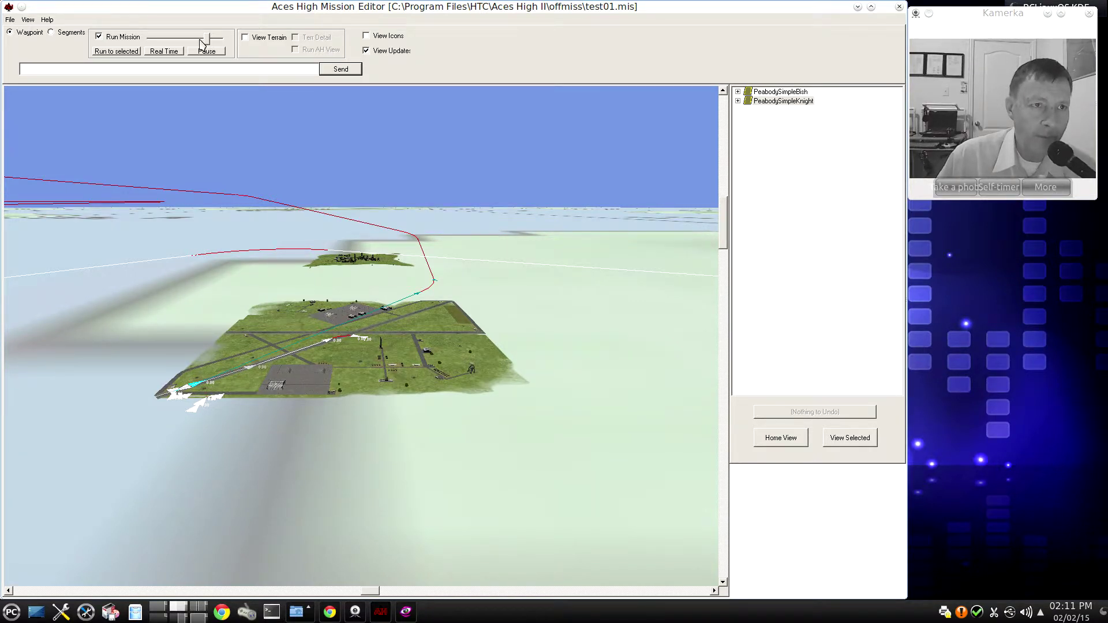
Lower the mission run speed slightly and stop running the mission
drag(207, 43, 192, 40)
click(99, 37)
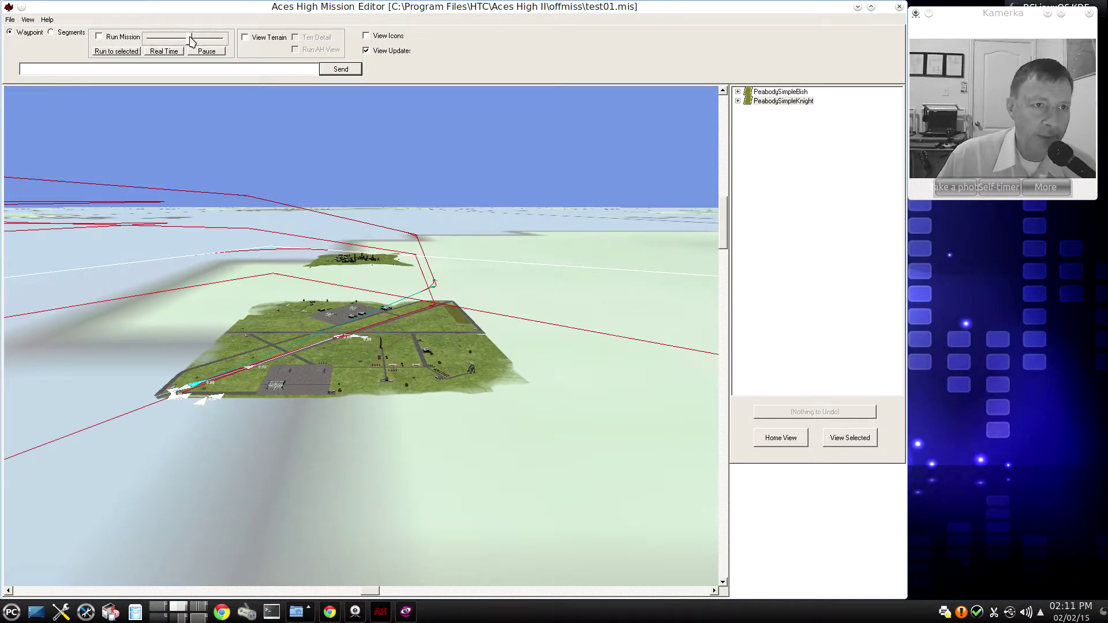
Display the terrain with full detail, run the mission over it briefly, and stop the run
click(99, 36)
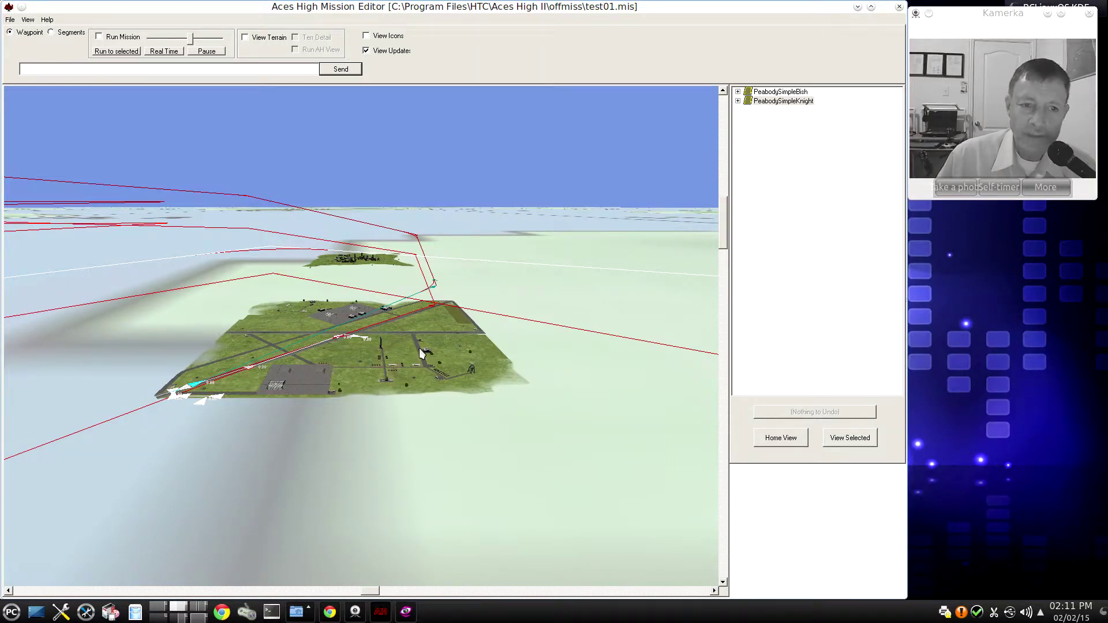
click(244, 37)
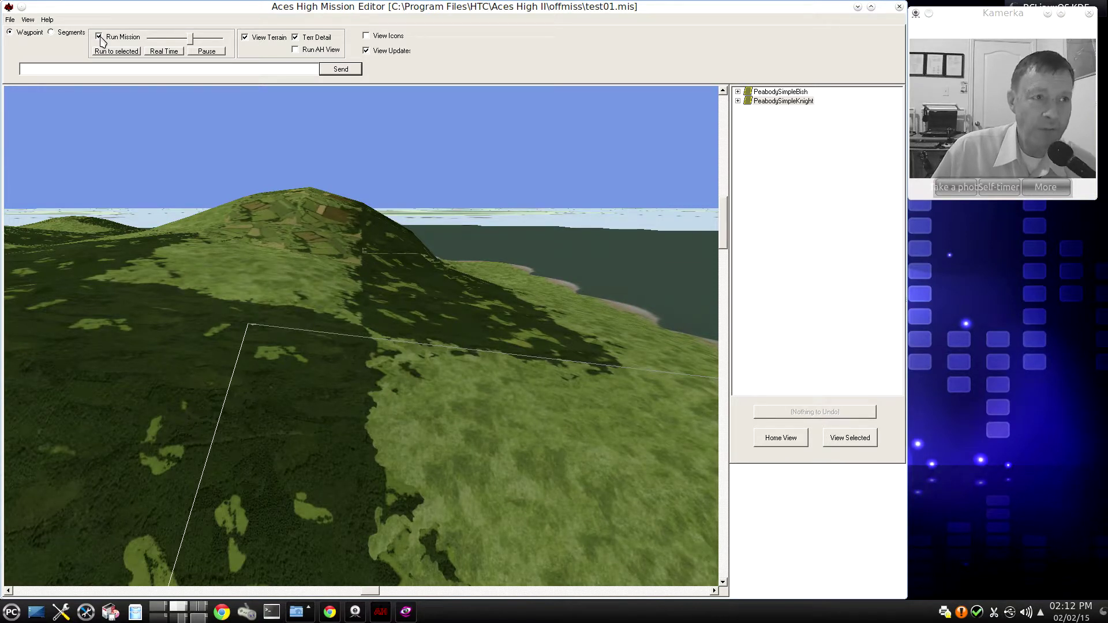
click(99, 37)
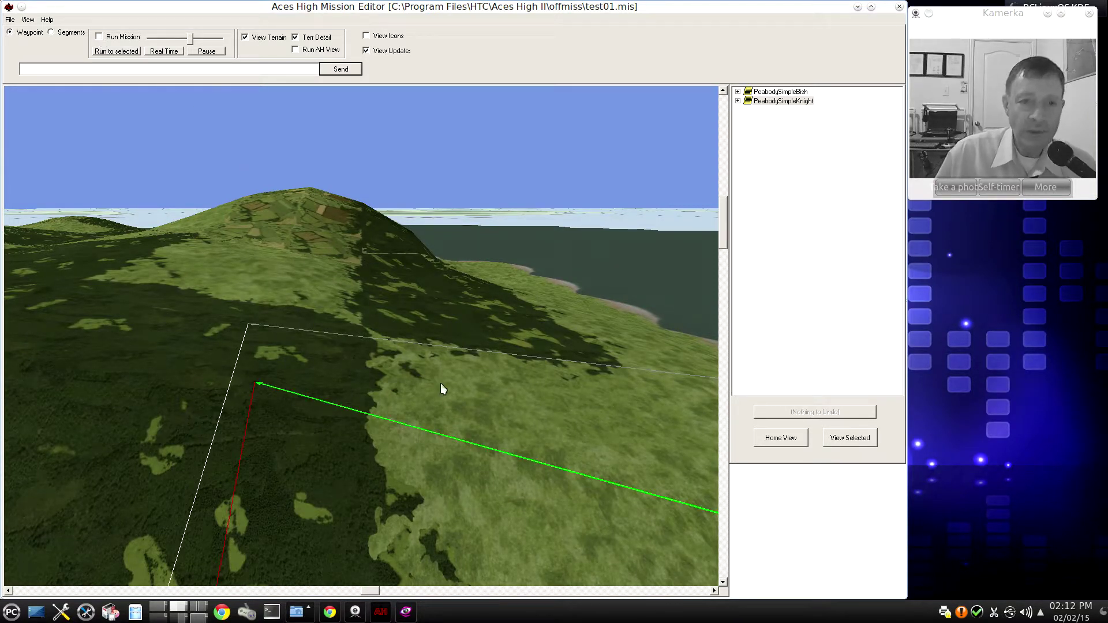
Examine the flight routes around the airfield island from directly overhead, at both close and wide range
drag(723, 234, 725, 552)
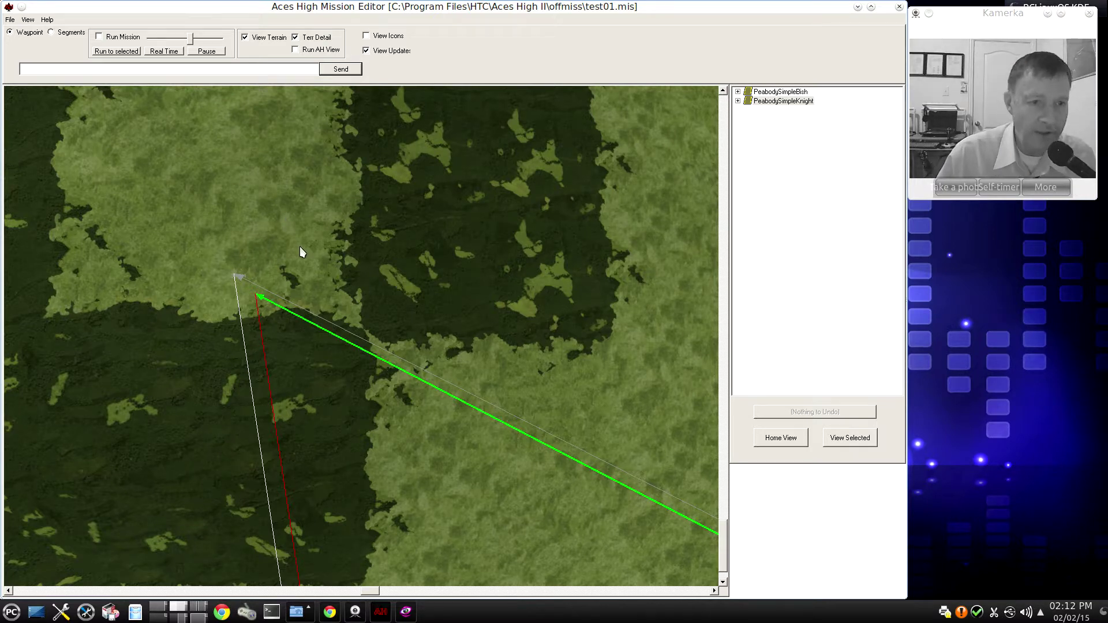
scroll(300, 248, down, 5)
scroll(361, 340, down, 2)
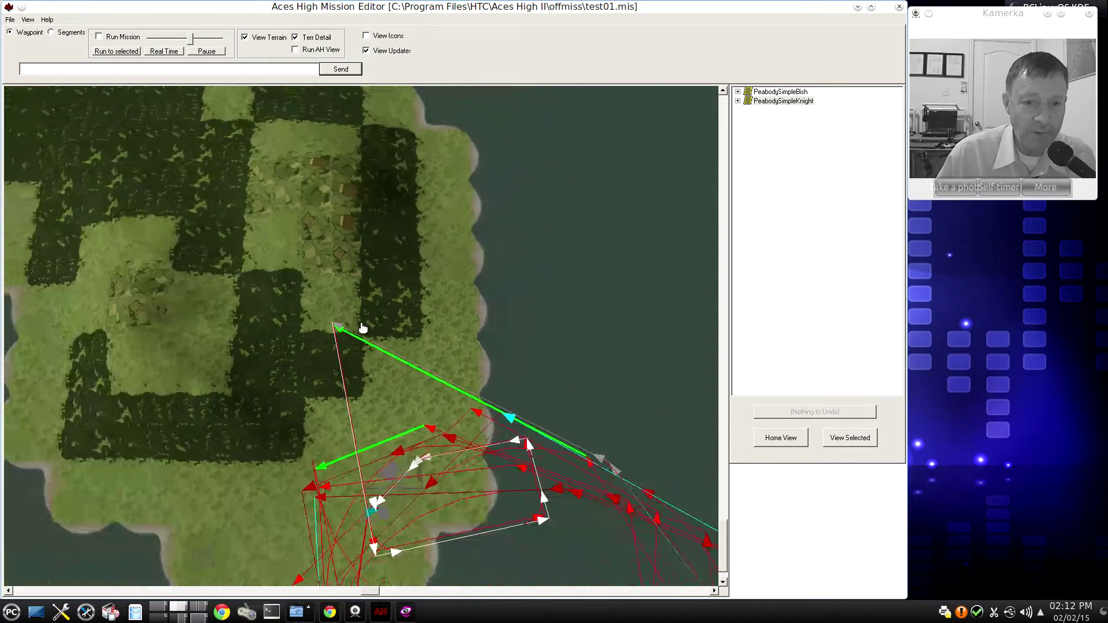
scroll(538, 438, down, 4)
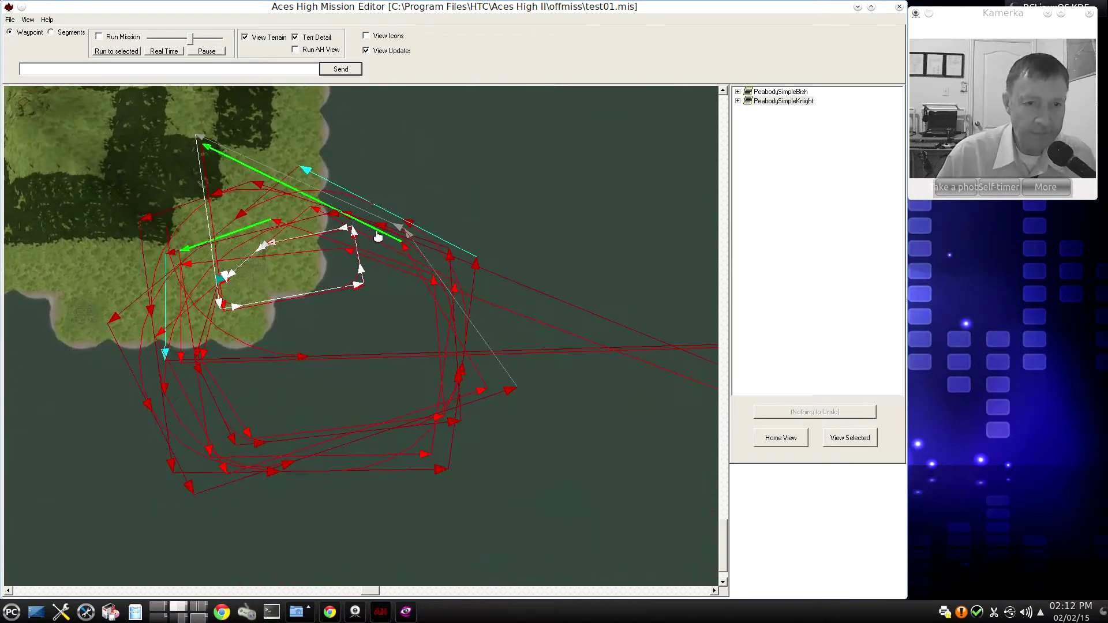
scroll(458, 281, down, 4)
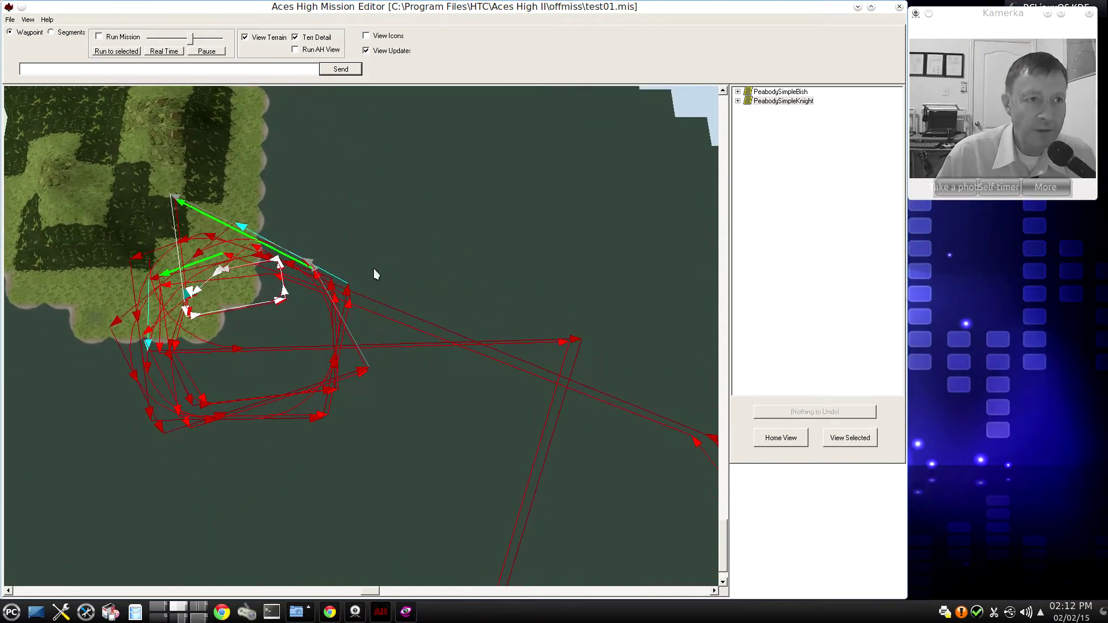
scroll(372, 269, up, 3)
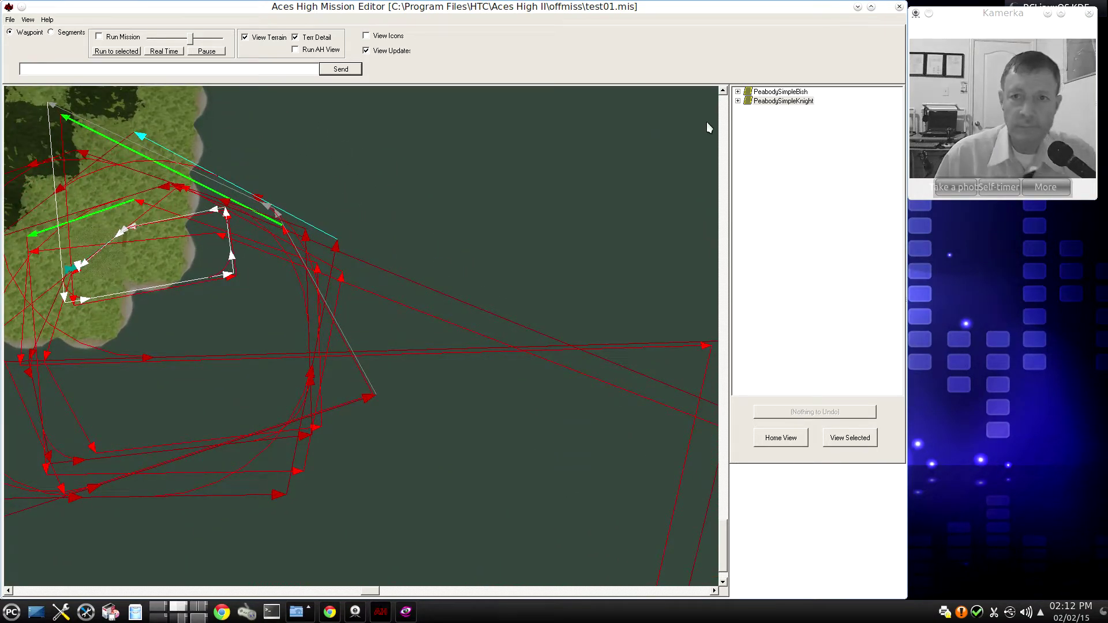
List the waypoints of the Bish group under PeabodySimpleBish and highlight the legs of WP 7 and WP 6
click(738, 93)
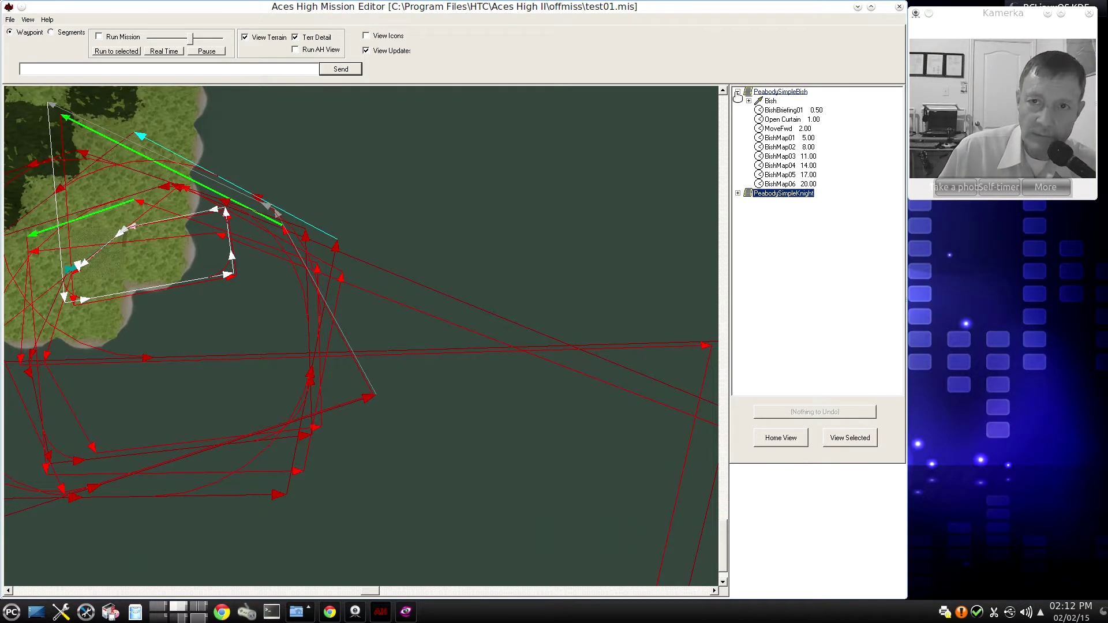
click(748, 101)
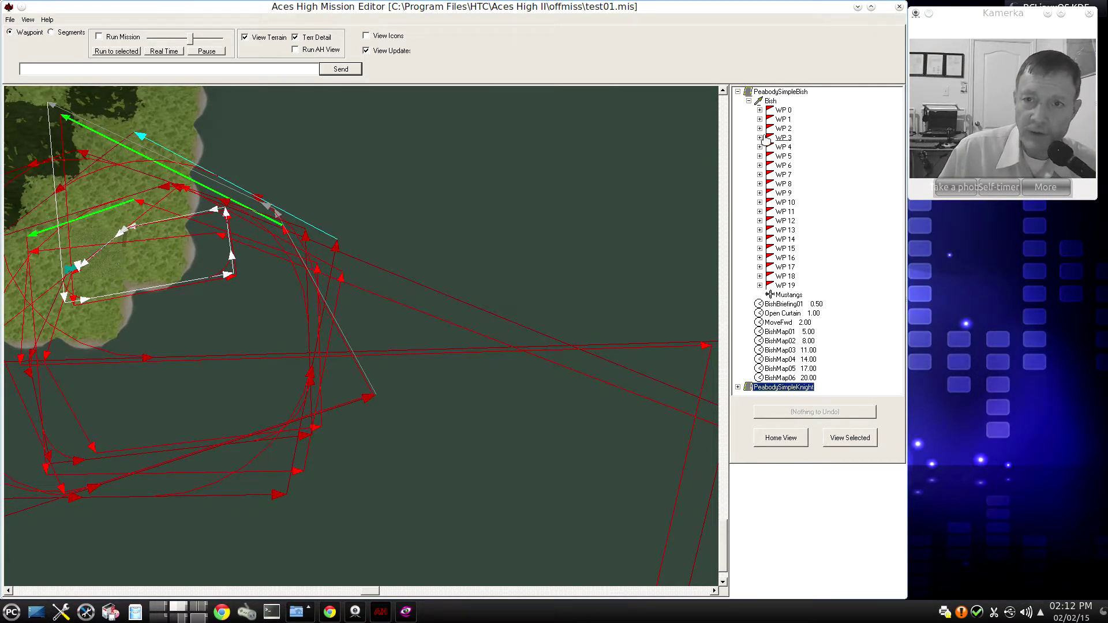
click(783, 175)
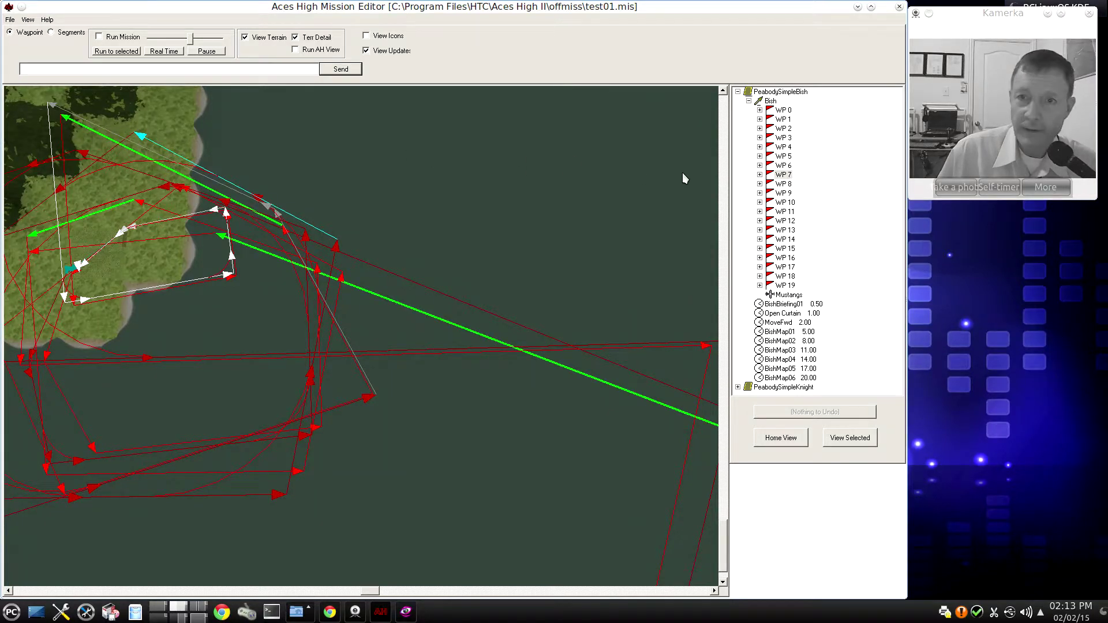
click(783, 165)
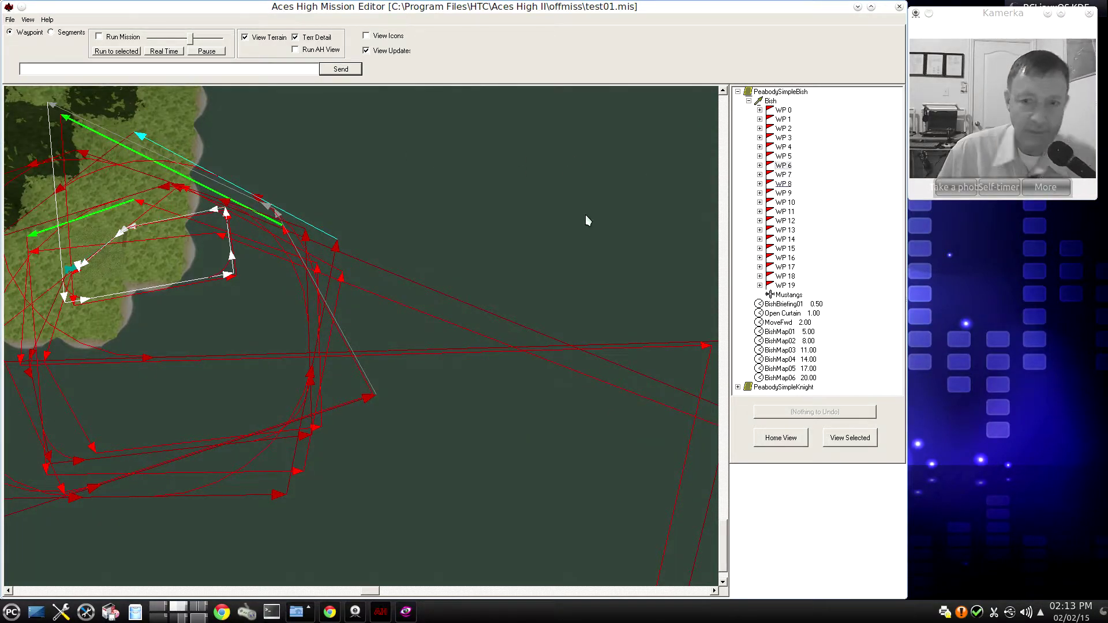
Run the mission up to the selected waypoint WP 6 near the second island and stop the run
scroll(526, 238, down, 2)
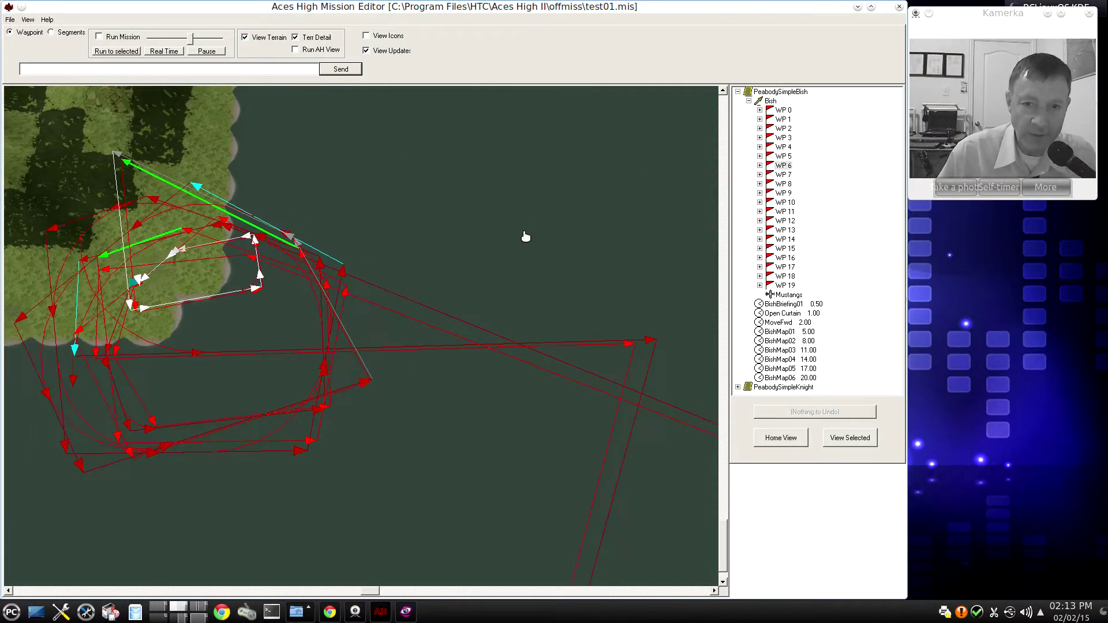
scroll(522, 228, down, 3)
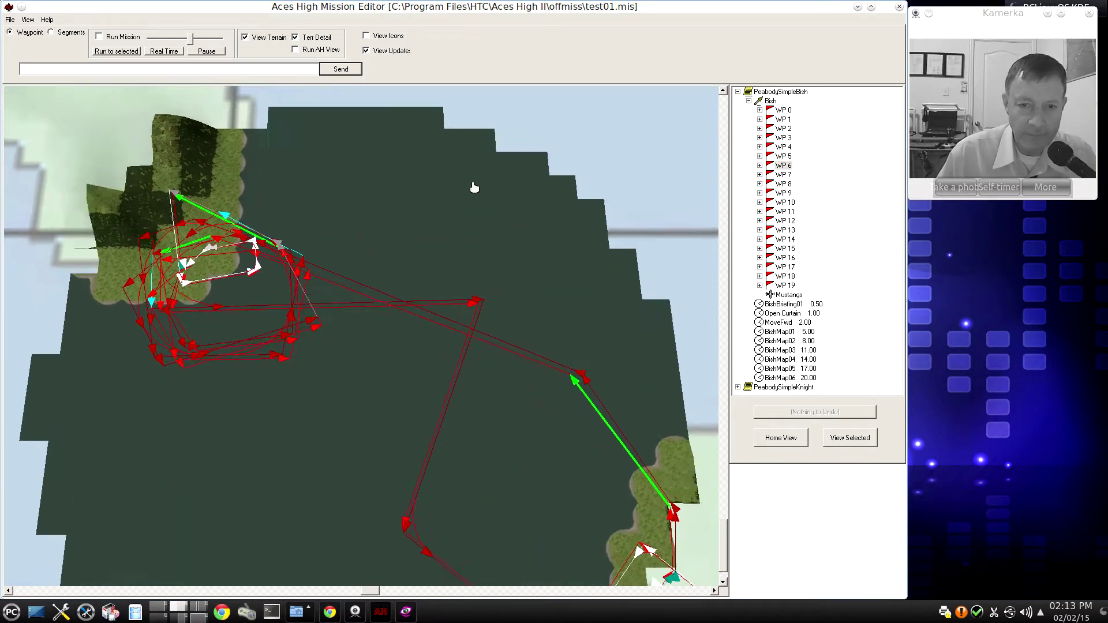
drag(475, 188, 406, 252)
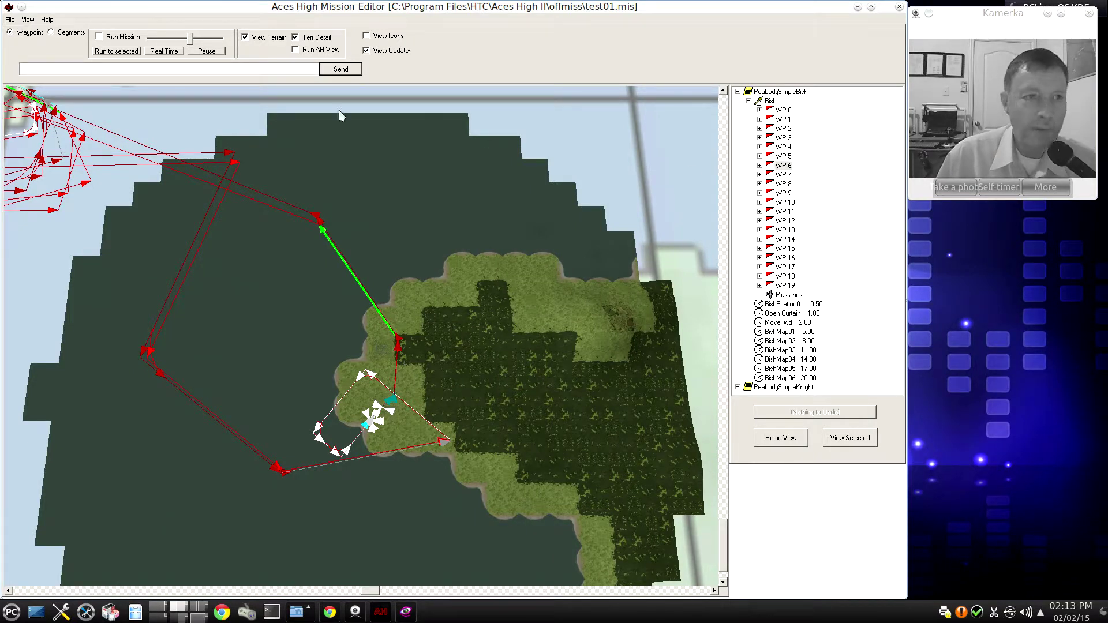
click(114, 52)
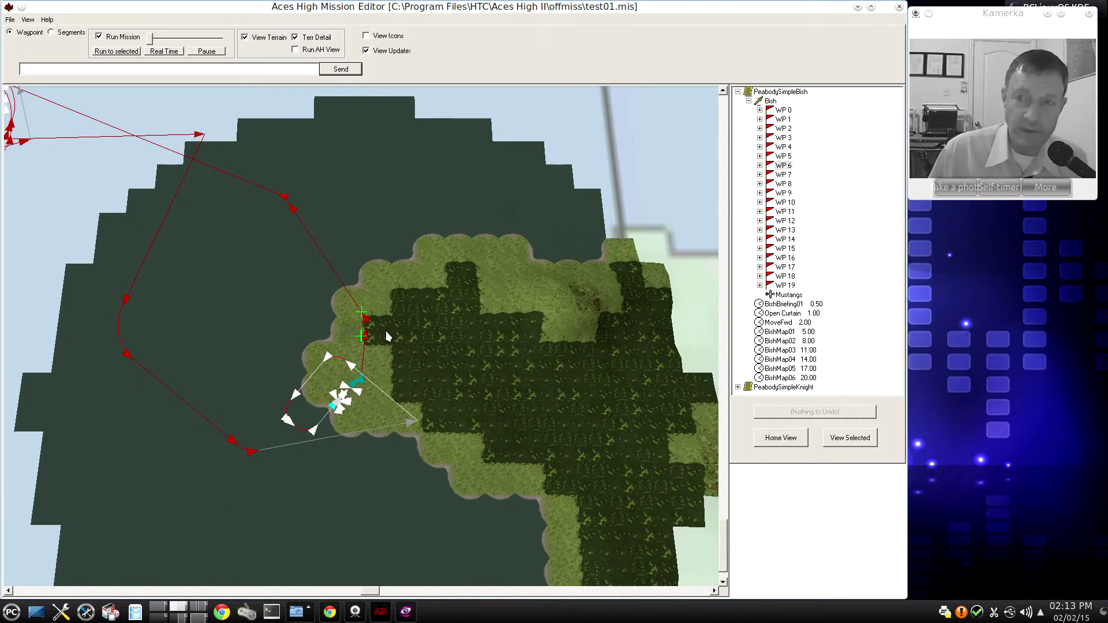
click(99, 37)
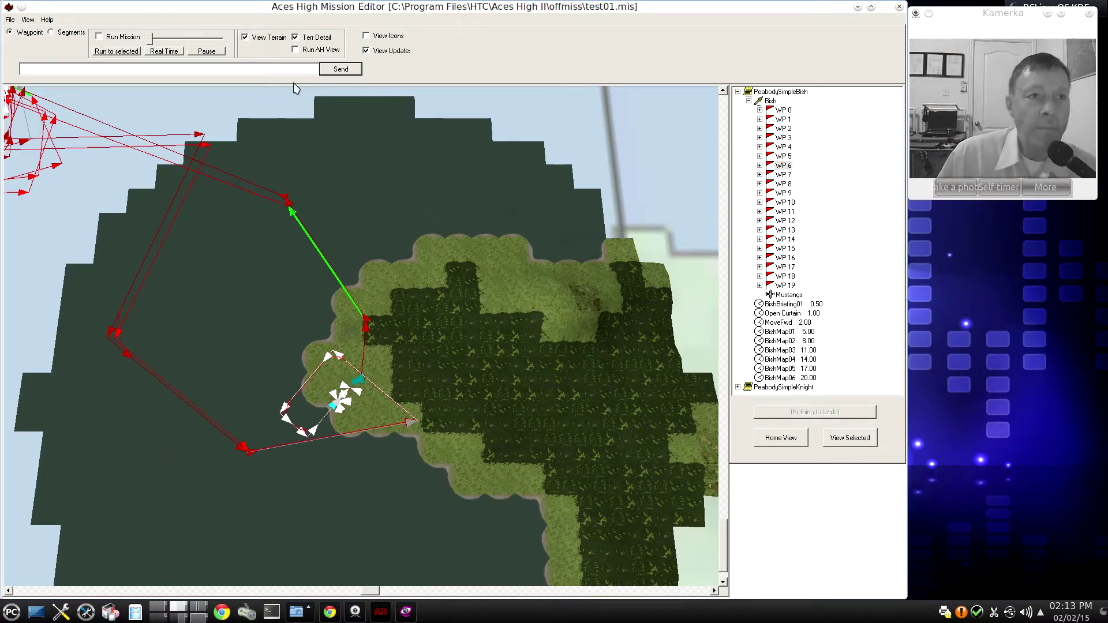
Try the Run AH View display, turn it off, and return to the home view
click(295, 50)
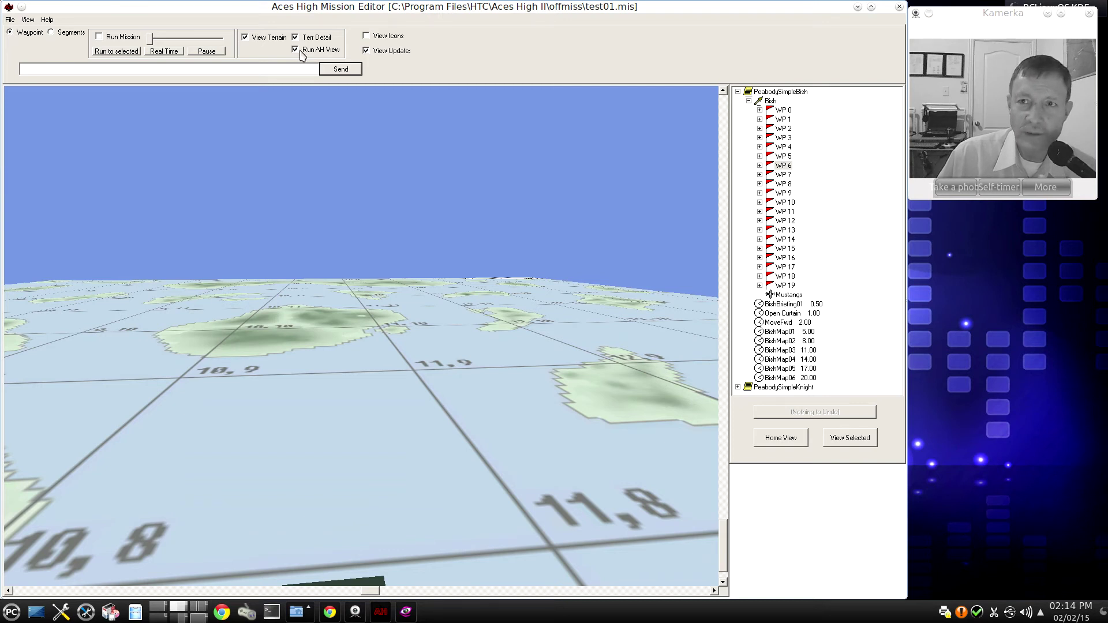
click(295, 50)
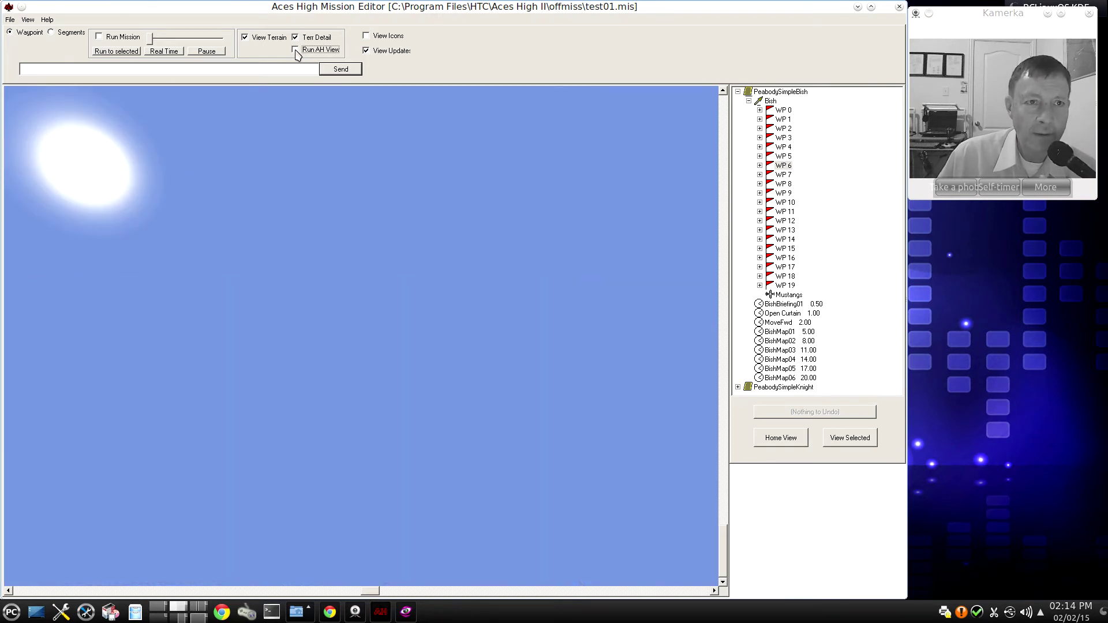
click(792, 443)
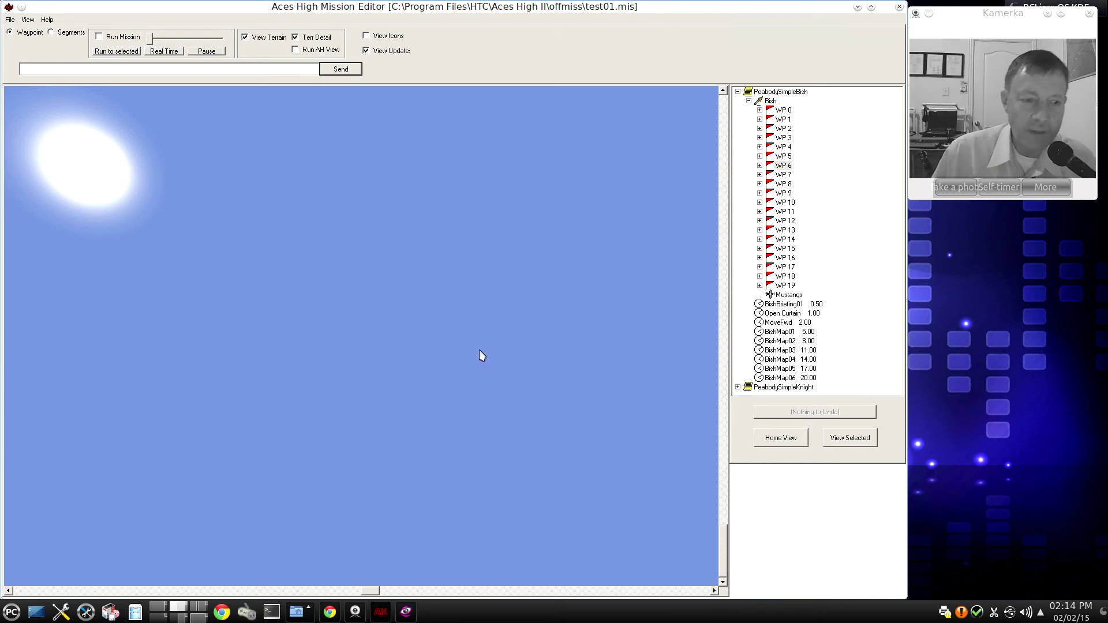